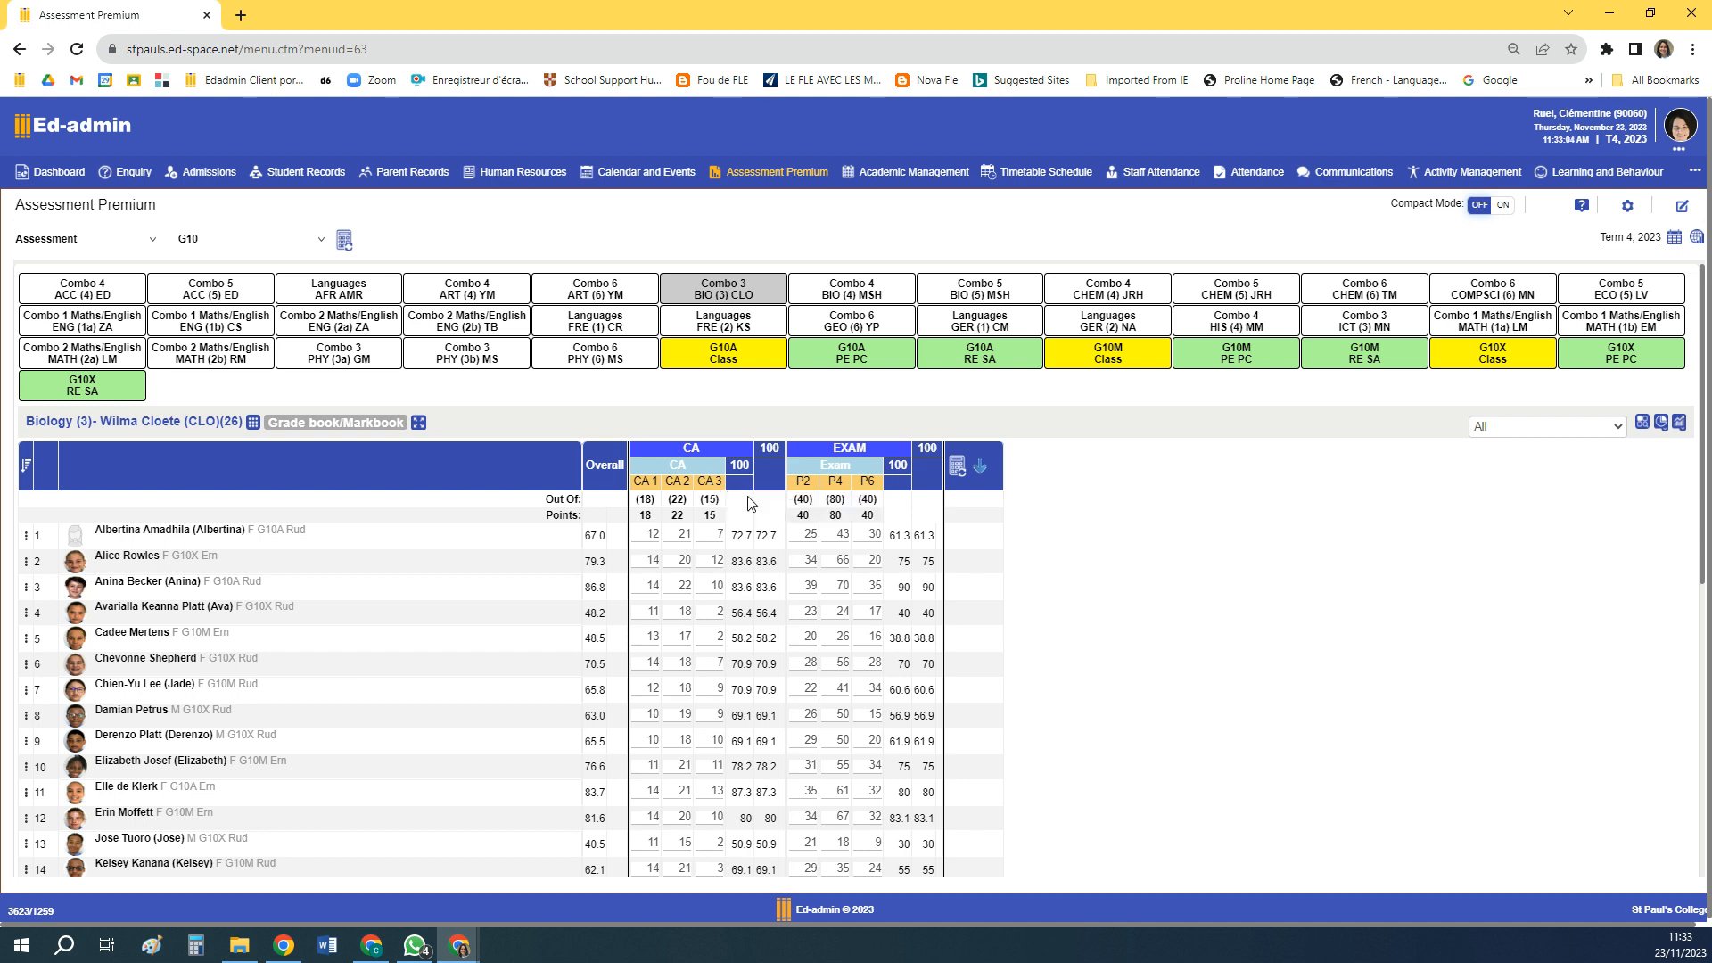
Open the assessment setup for the Biology (3) class, then widen and reposition its window
{"action": "left_click", "coordinate": [1642, 427]}
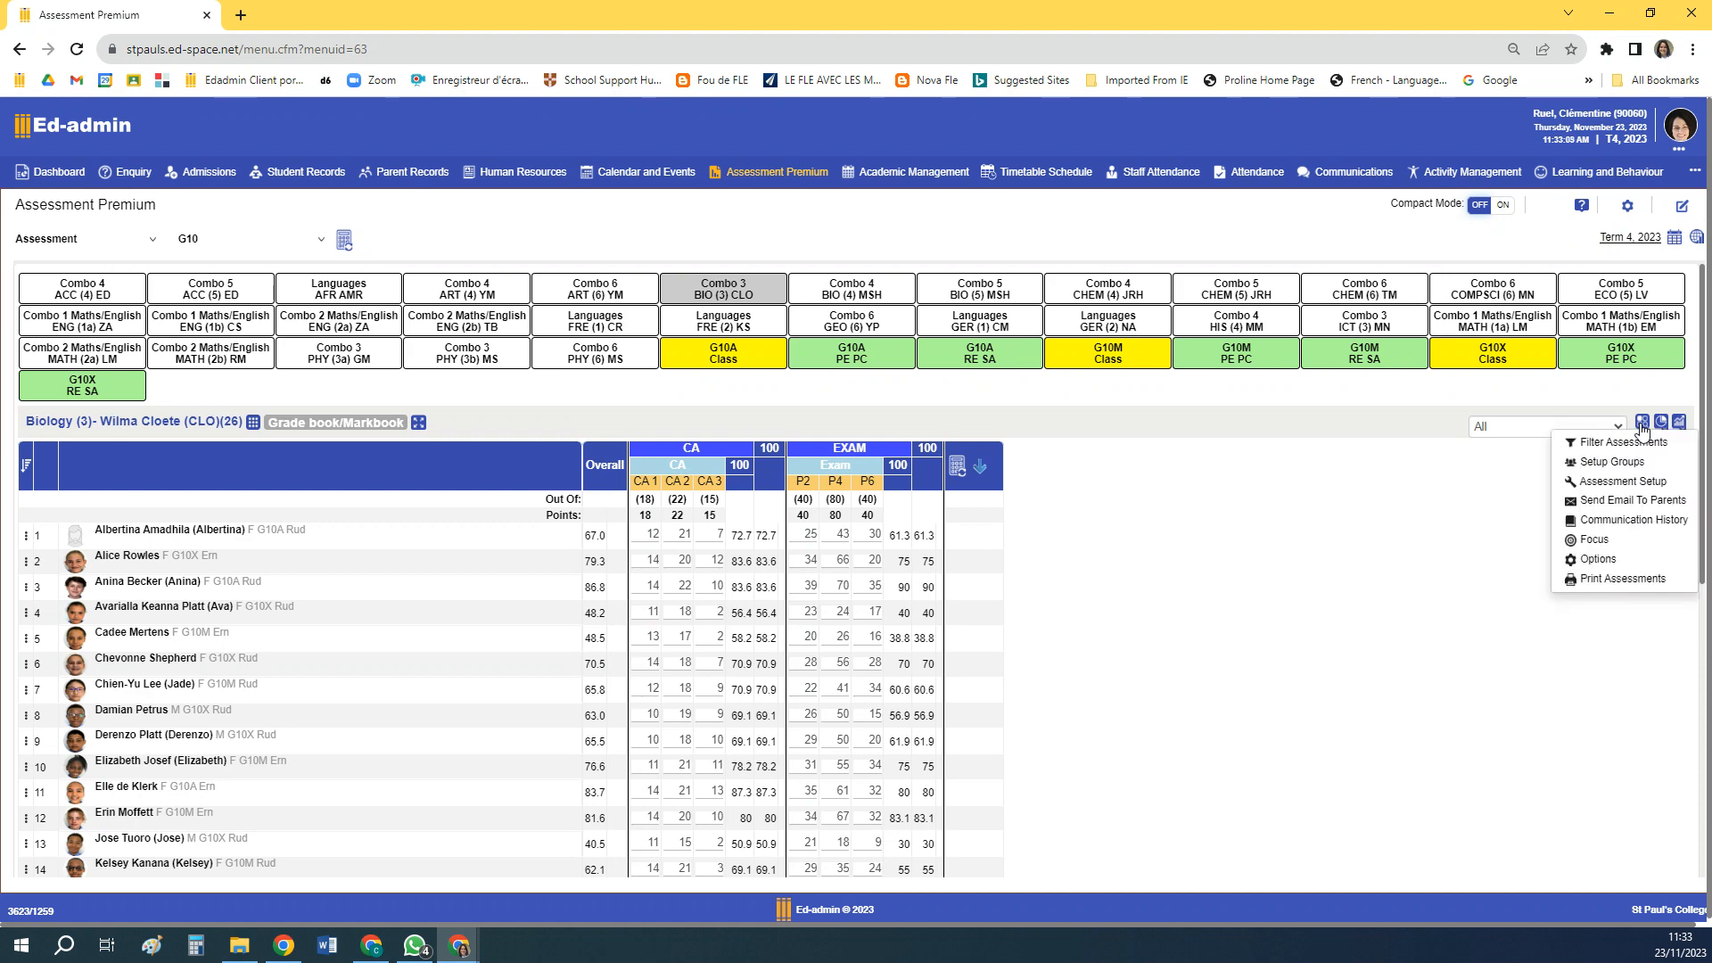
{"action": "left_click", "coordinate": [1635, 483]}
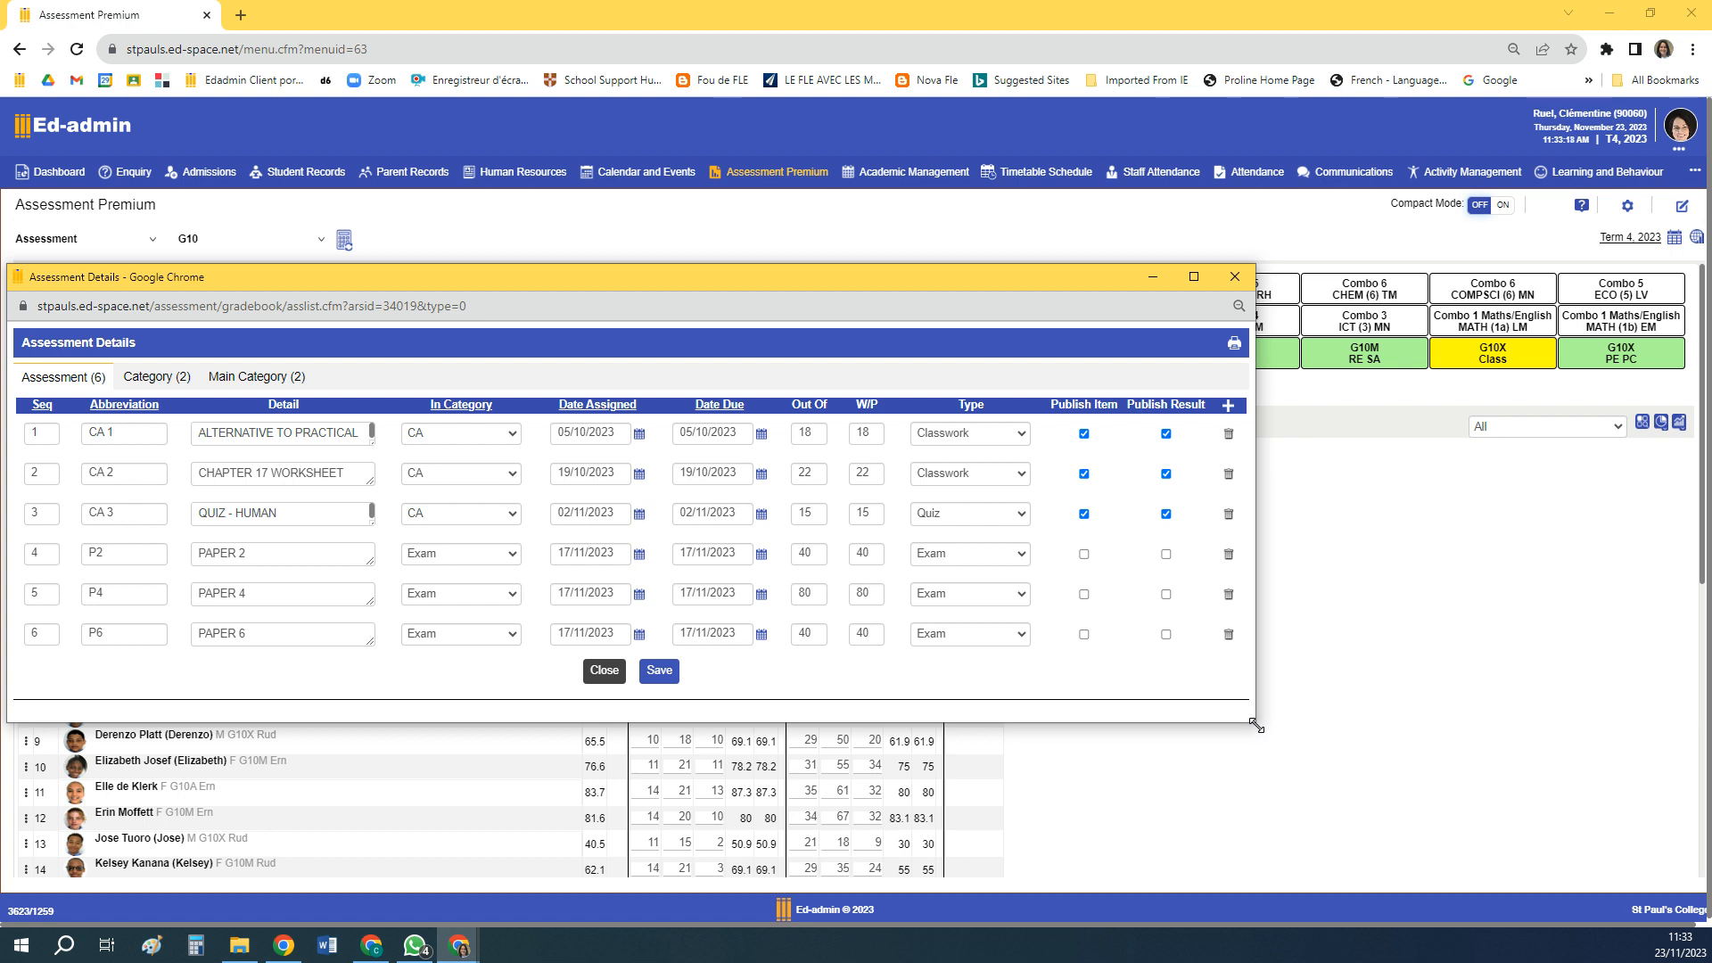
{"action": "left_click_drag", "start_coordinate": [1255, 724], "coordinate": [1352, 730]}
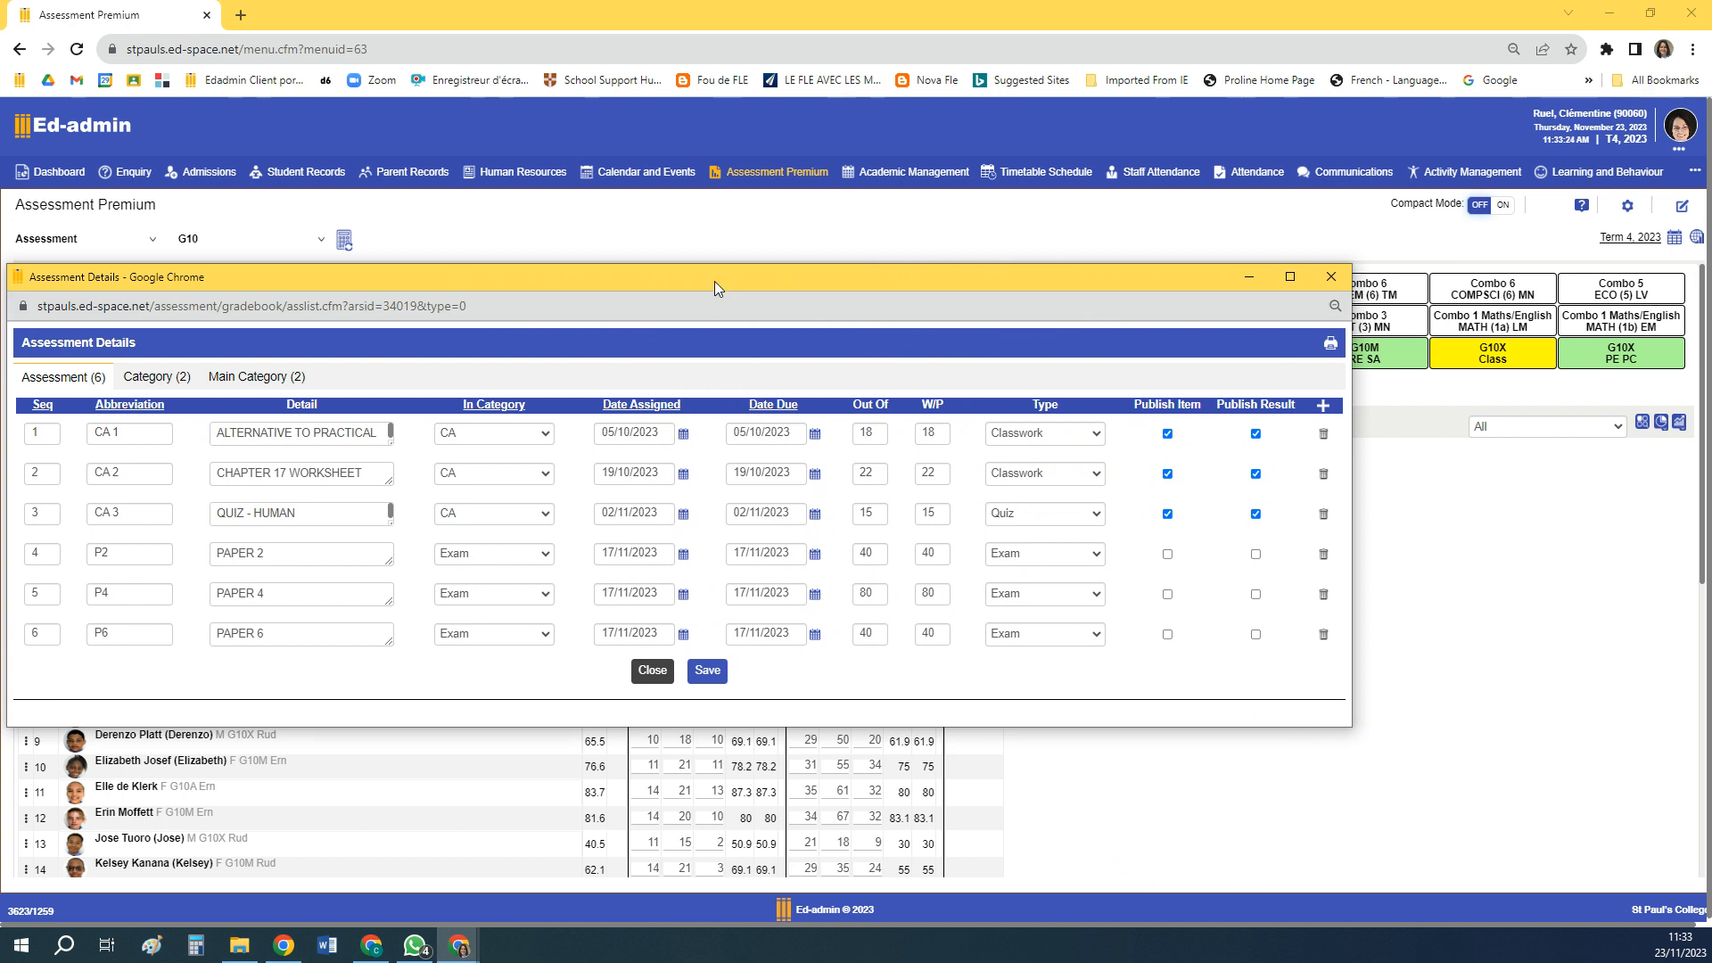
{"action": "left_click_drag", "start_coordinate": [716, 276], "coordinate": [815, 216]}
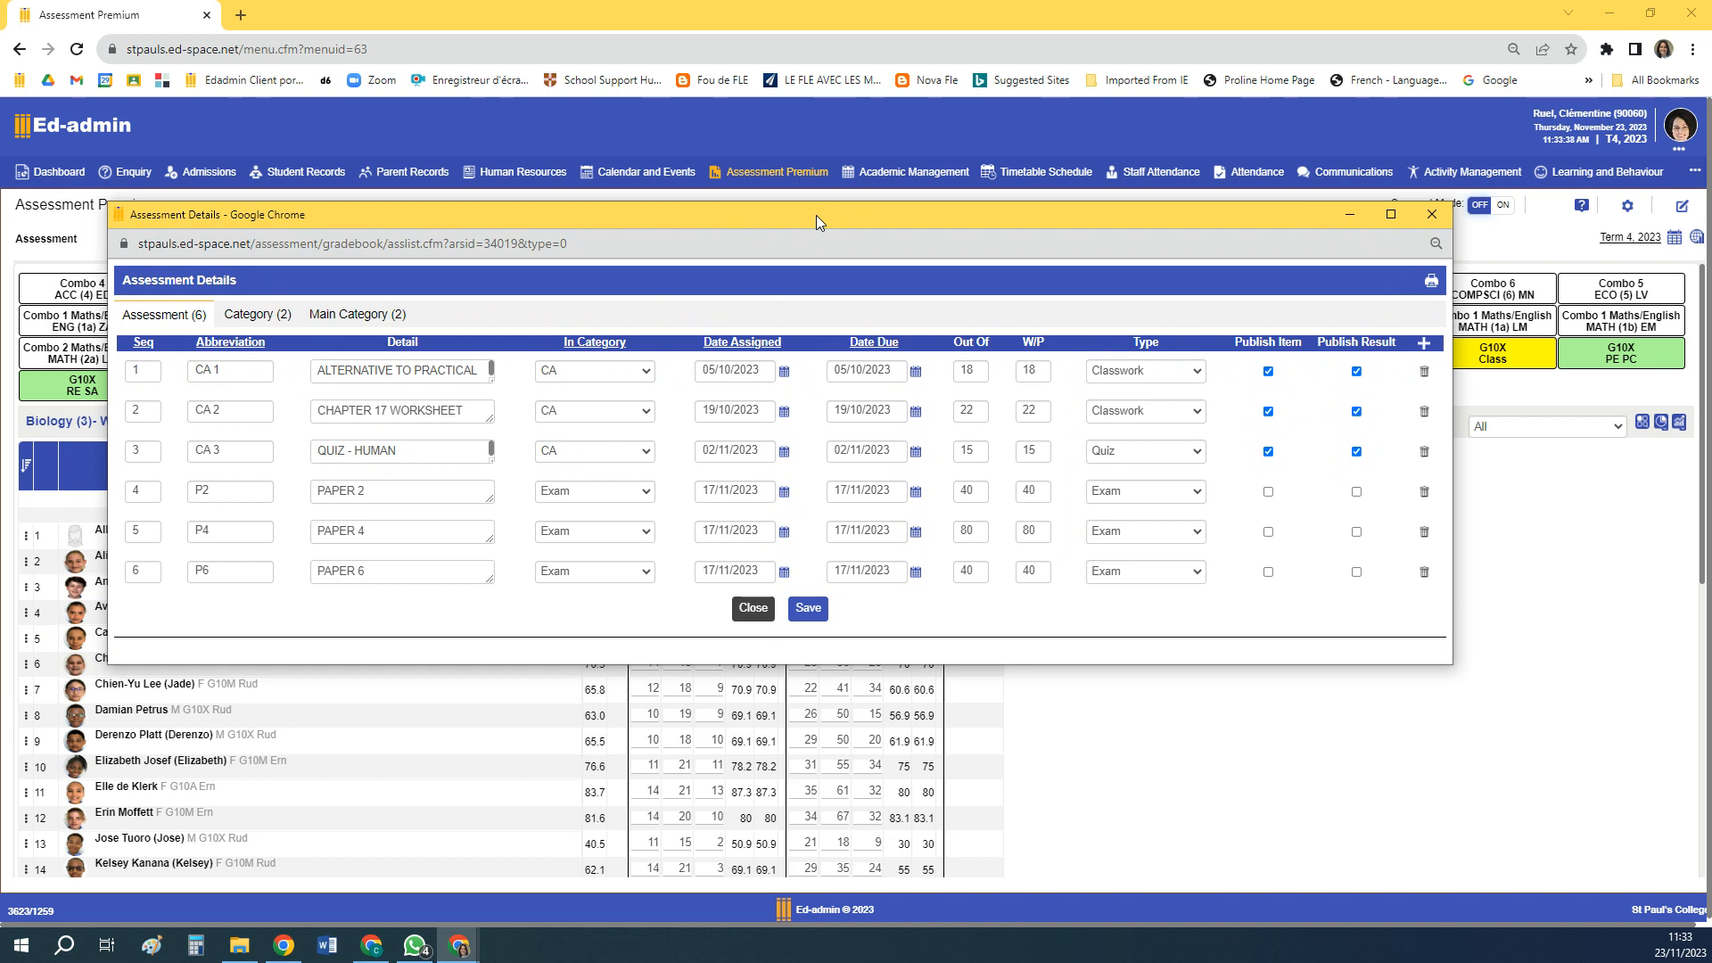
Add a new assessment with abbreviation CA 4 and detail "Ex: 7p45 plants"
{"action": "left_click", "coordinate": [1424, 345]}
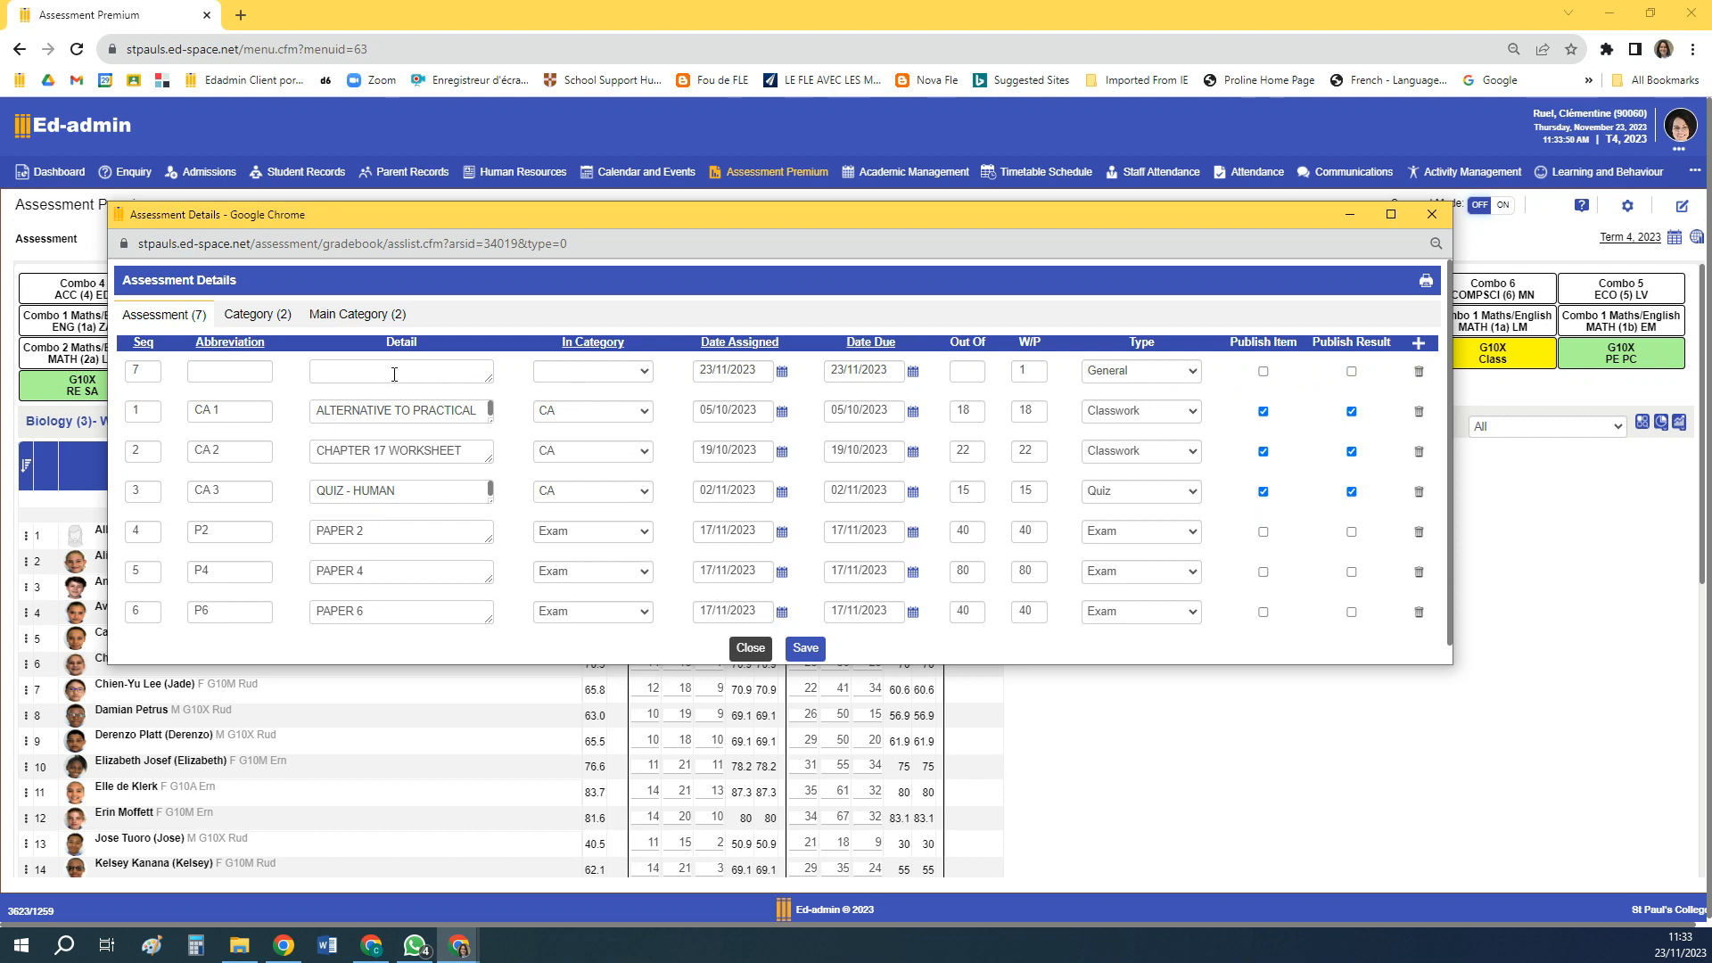
{"action": "left_click", "coordinate": [233, 369]}
{"action": "type", "text": "CA 4"}
{"action": "left_click", "coordinate": [337, 366]}
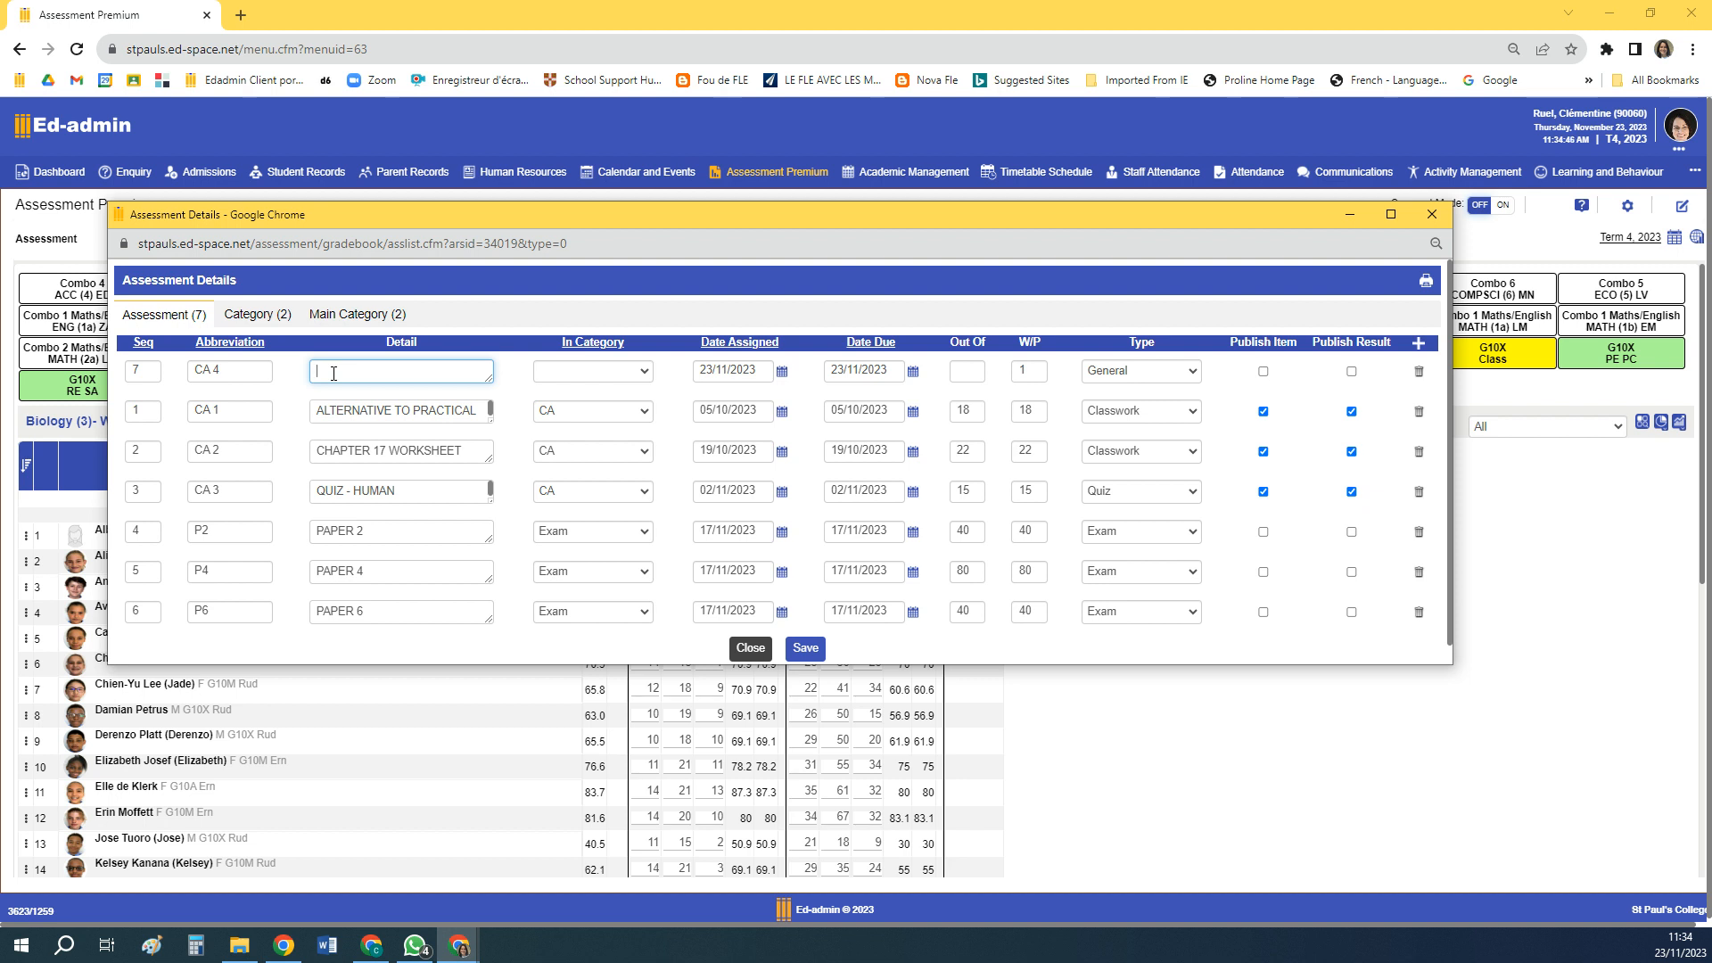
{"action": "type", "text": "Ex: 7p45 plants"}
Assign the new CA 4 assessment to the CA category and set its due date to 28/11/2023
{"action": "left_click", "coordinate": [646, 373]}
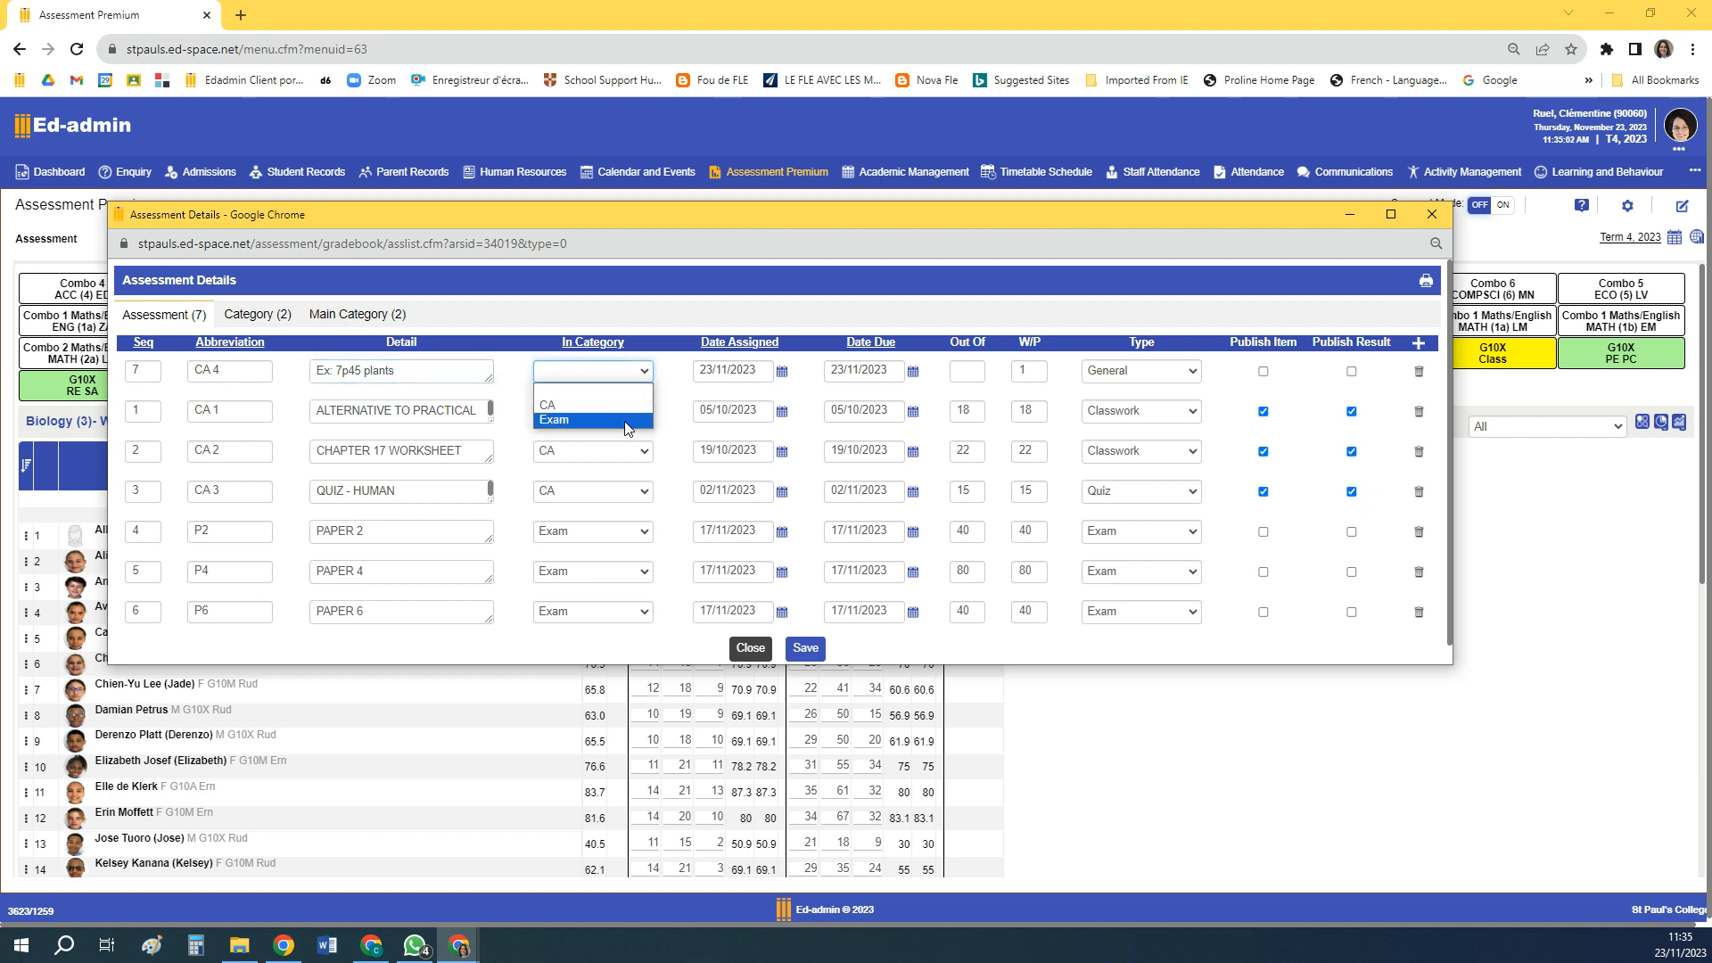
{"action": "left_click", "coordinate": [646, 373]}
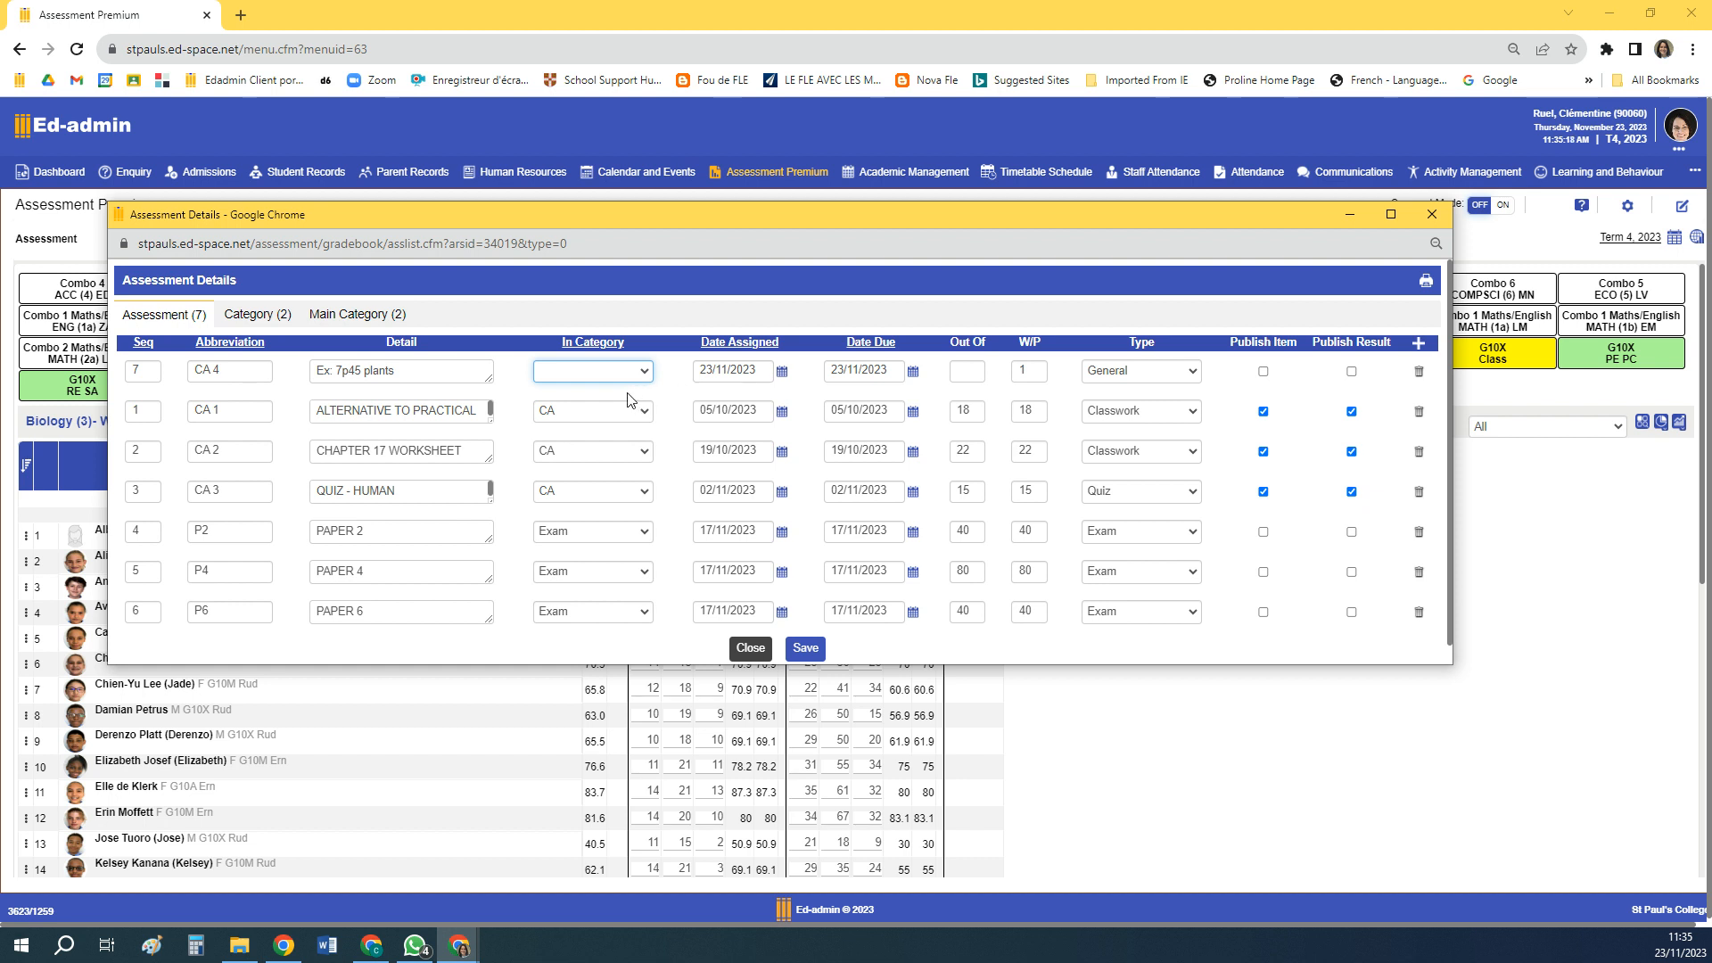
{"action": "left_click", "coordinate": [644, 372]}
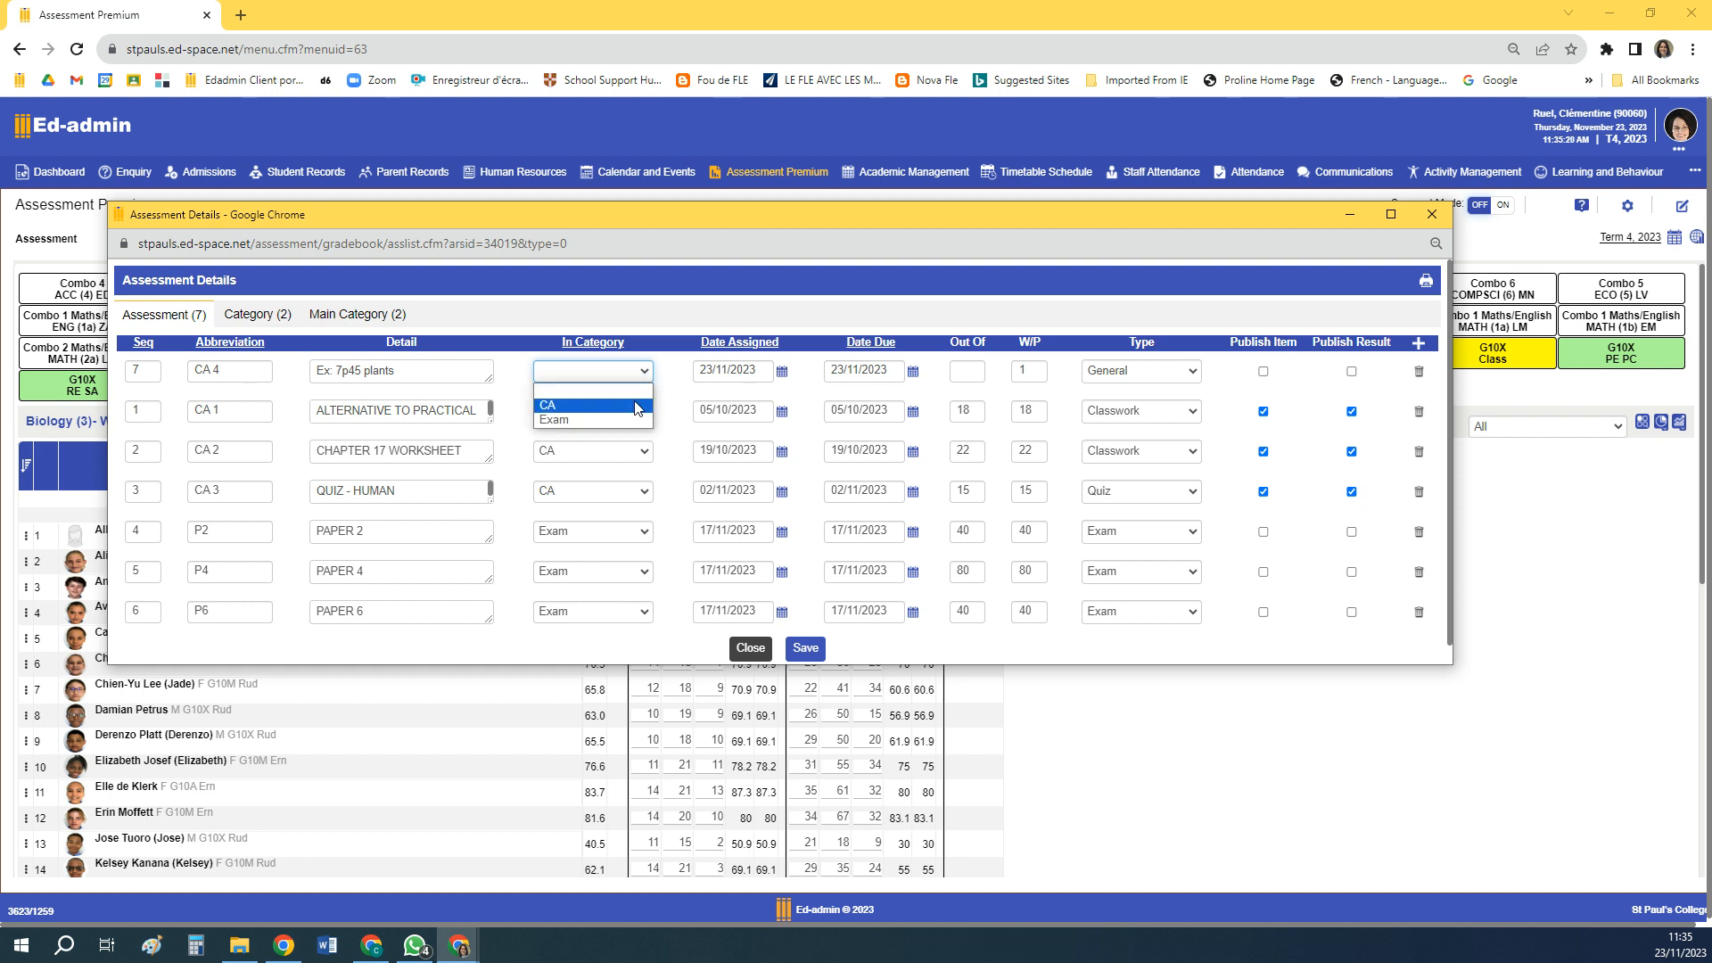
{"action": "left_click", "coordinate": [638, 405]}
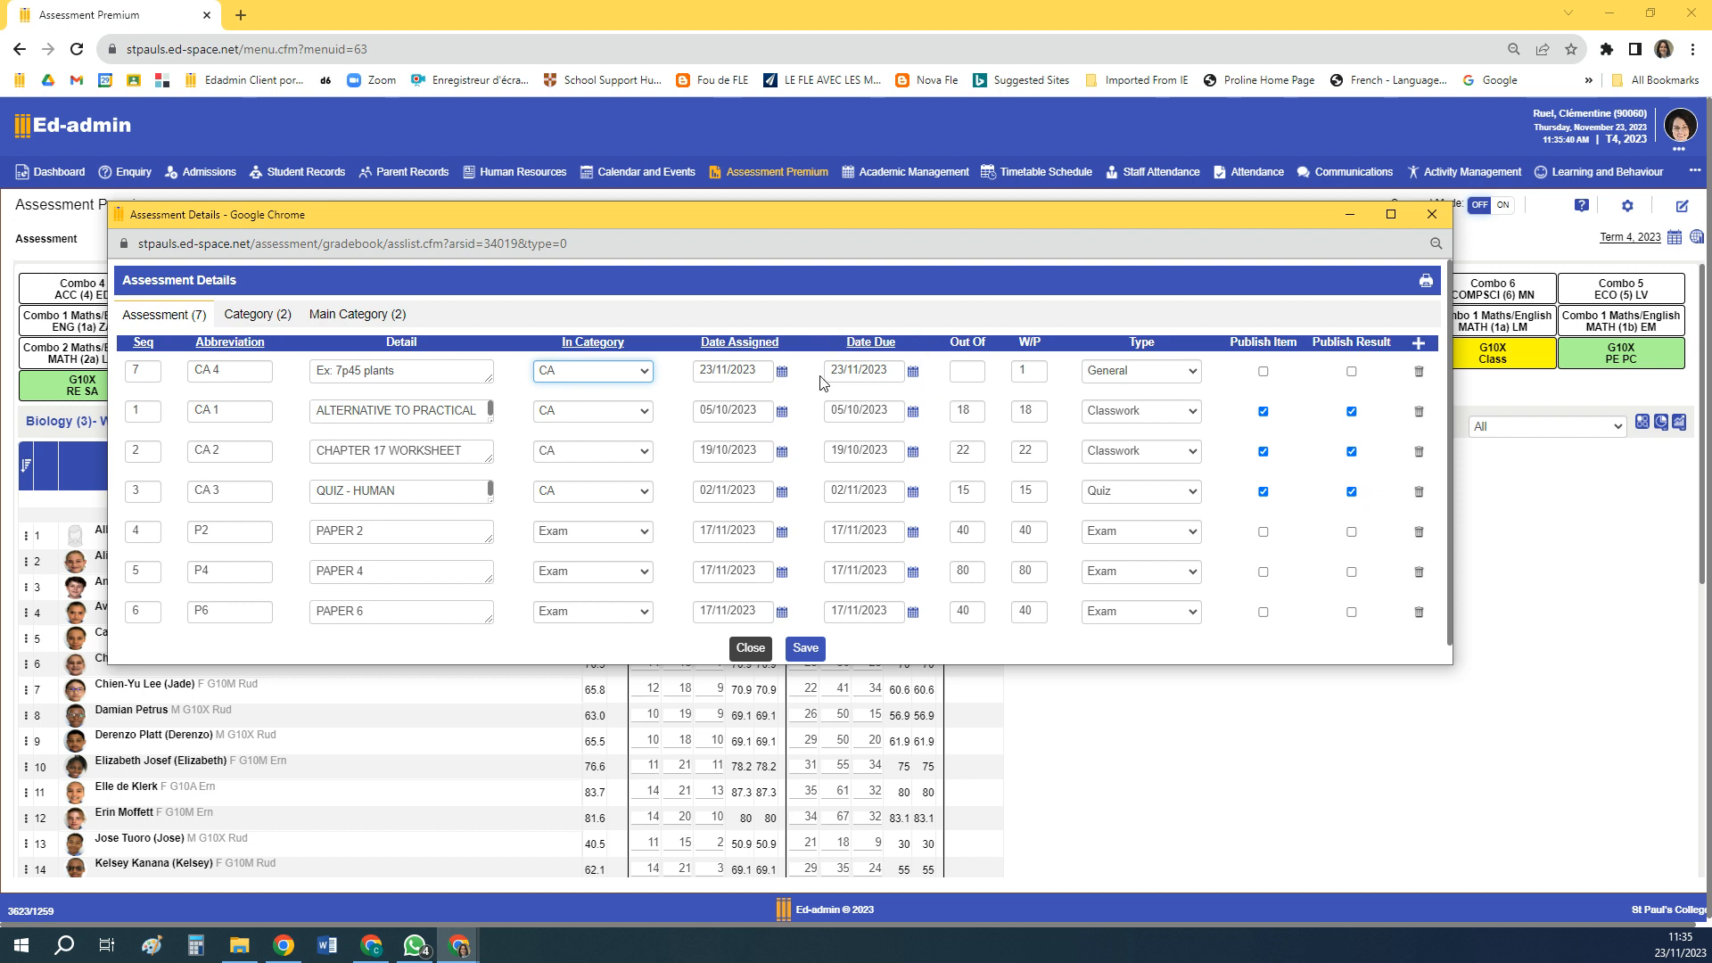
{"action": "left_click", "coordinate": [913, 372]}
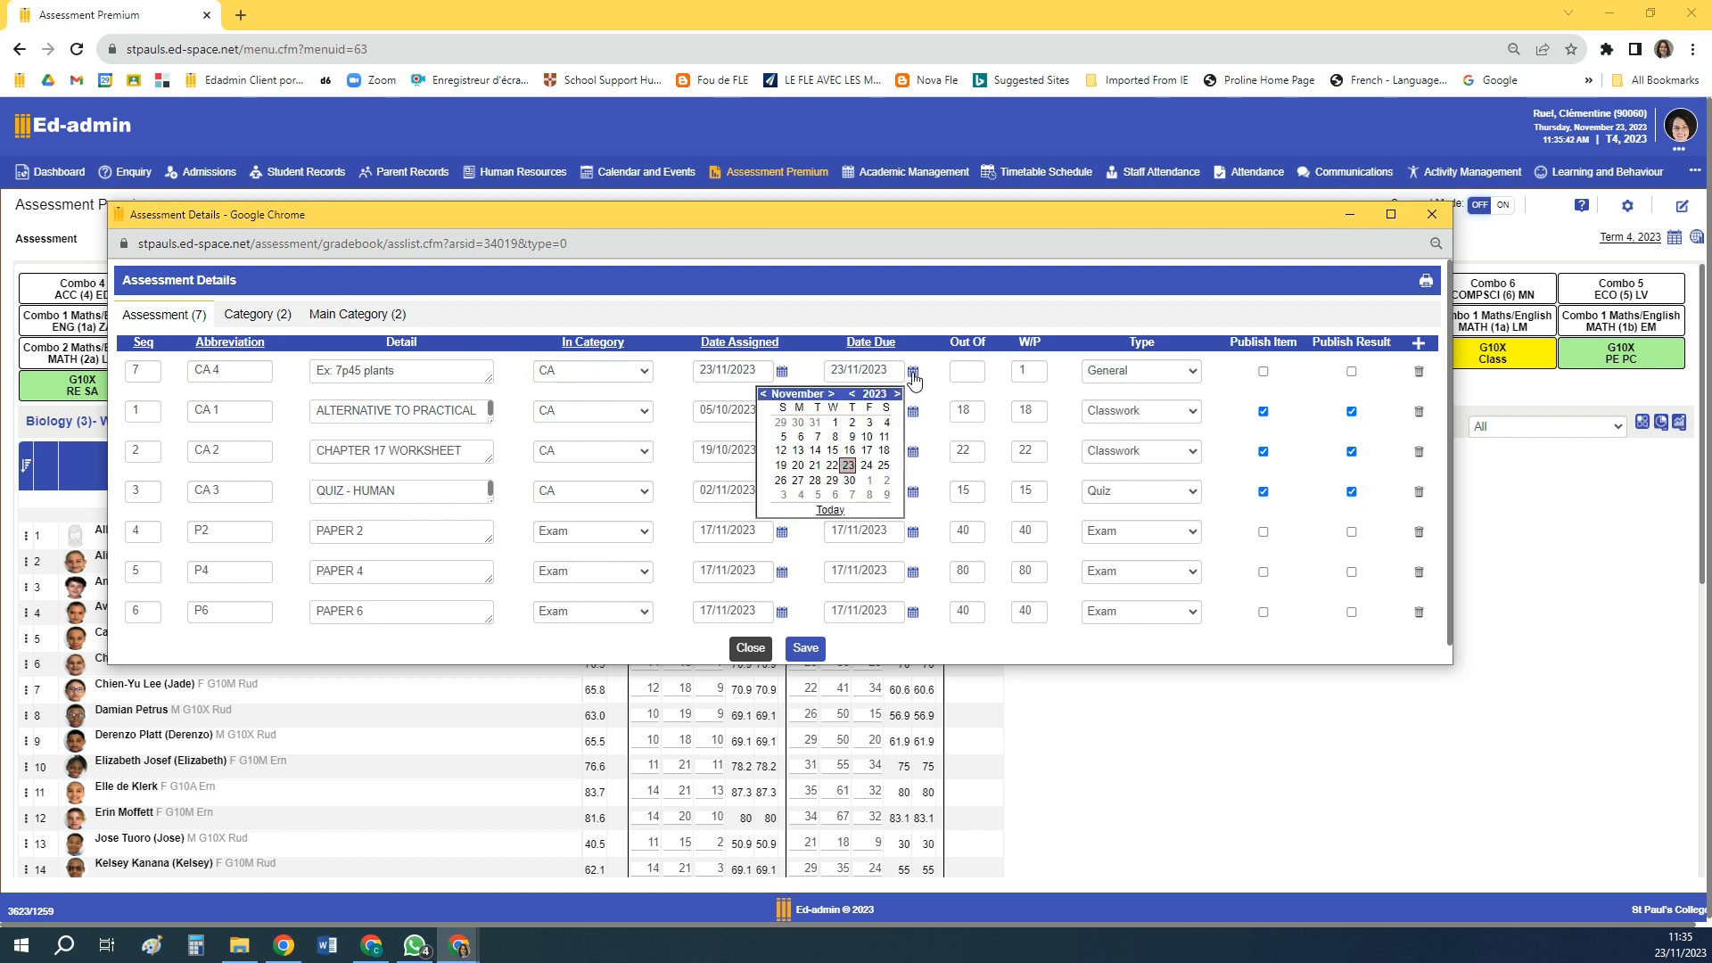
{"action": "left_click", "coordinate": [814, 482]}
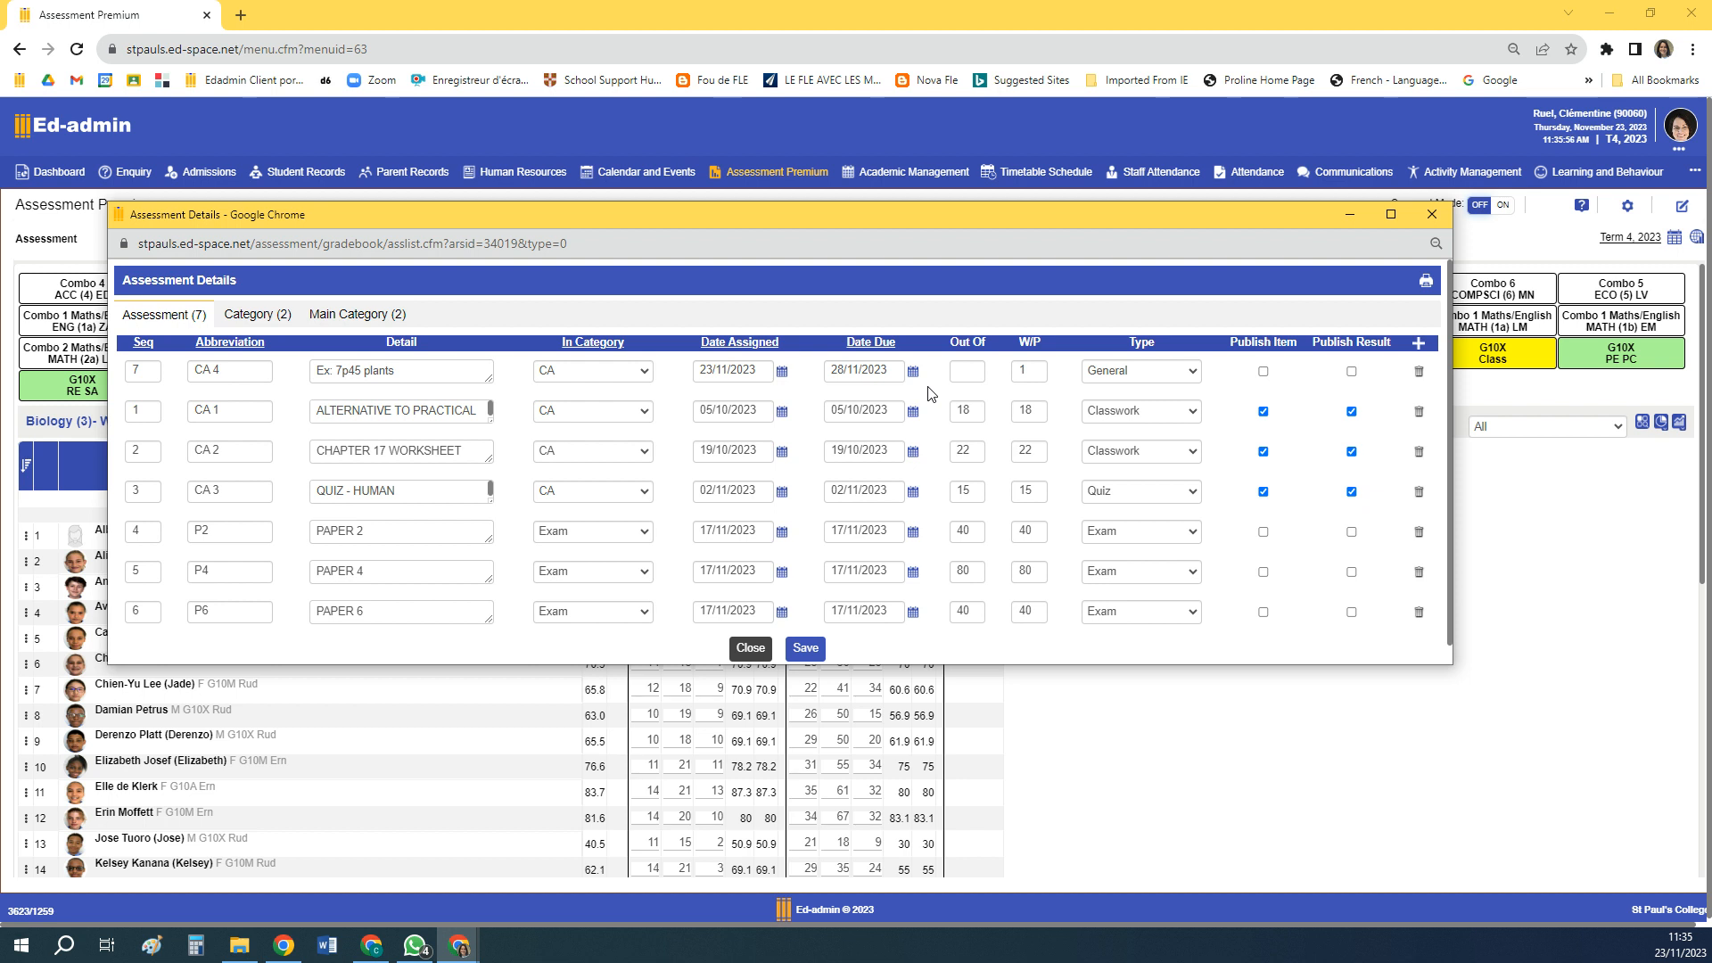
Set CA 4 to be out of 26 with a W/P of 26, keep type General, and save the assessments
{"action": "left_click", "coordinate": [976, 377]}
{"action": "type", "text": "26"}
{"action": "left_click", "coordinate": [1025, 372]}
{"action": "double_click", "coordinate": [1022, 373]}
{"action": "type", "text": "1"}
{"action": "left_click", "coordinate": [1194, 375]}
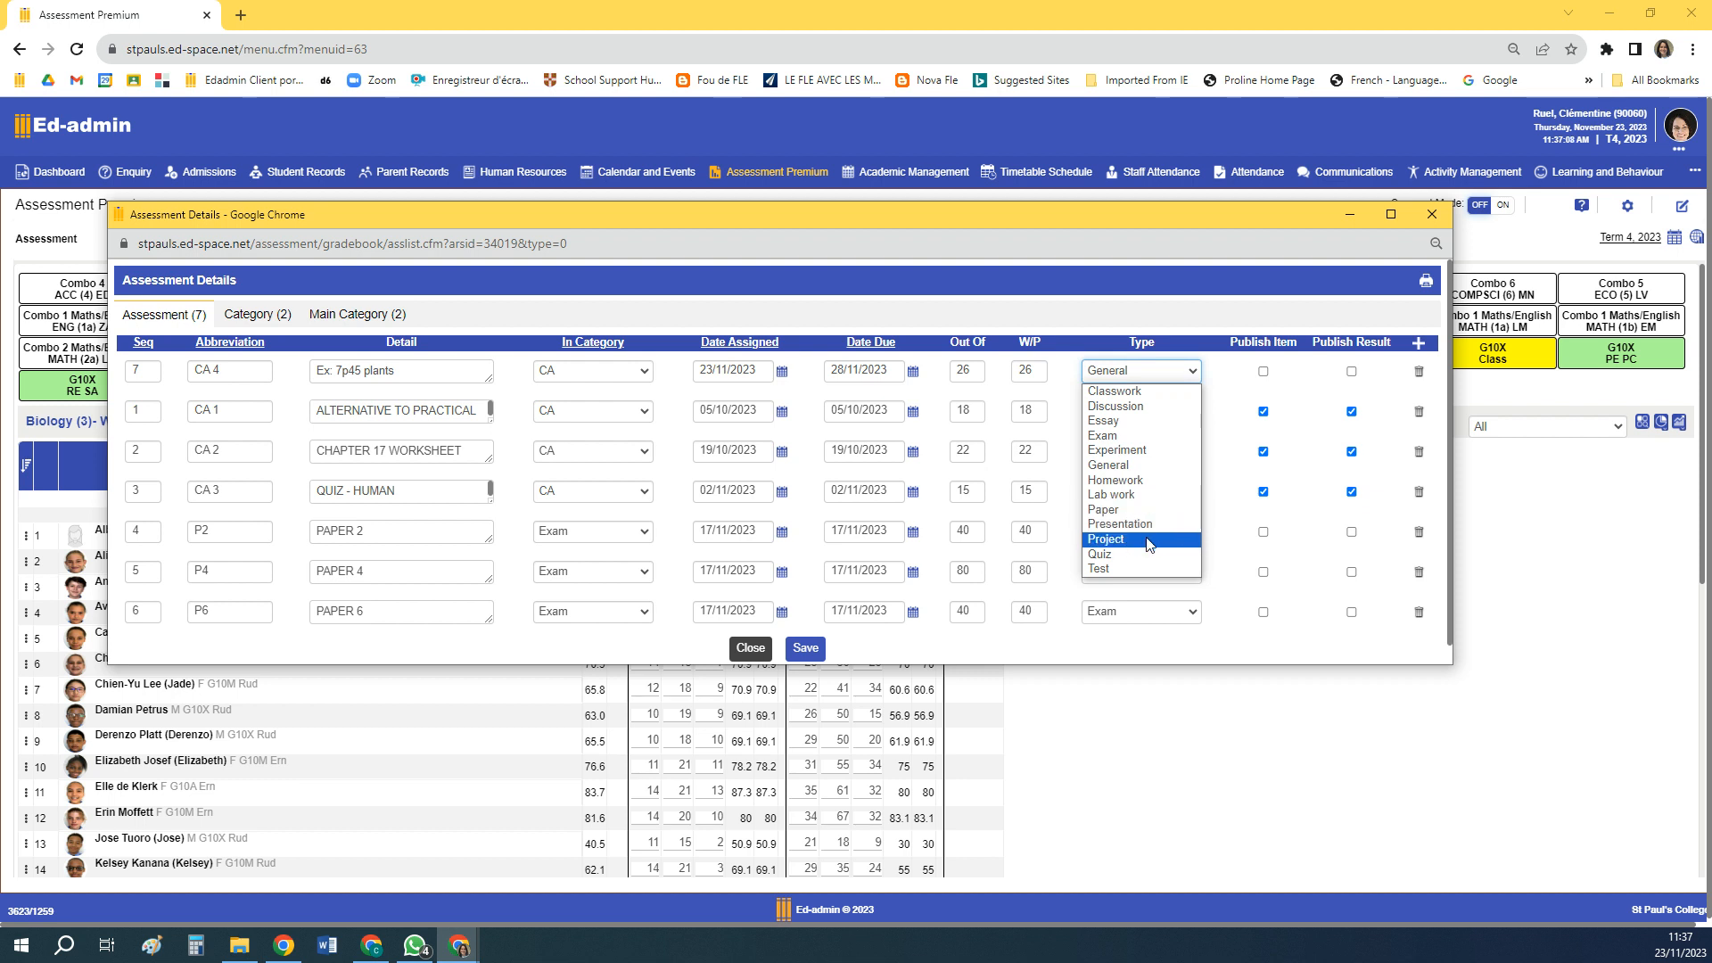
{"action": "left_click", "coordinate": [1206, 380]}
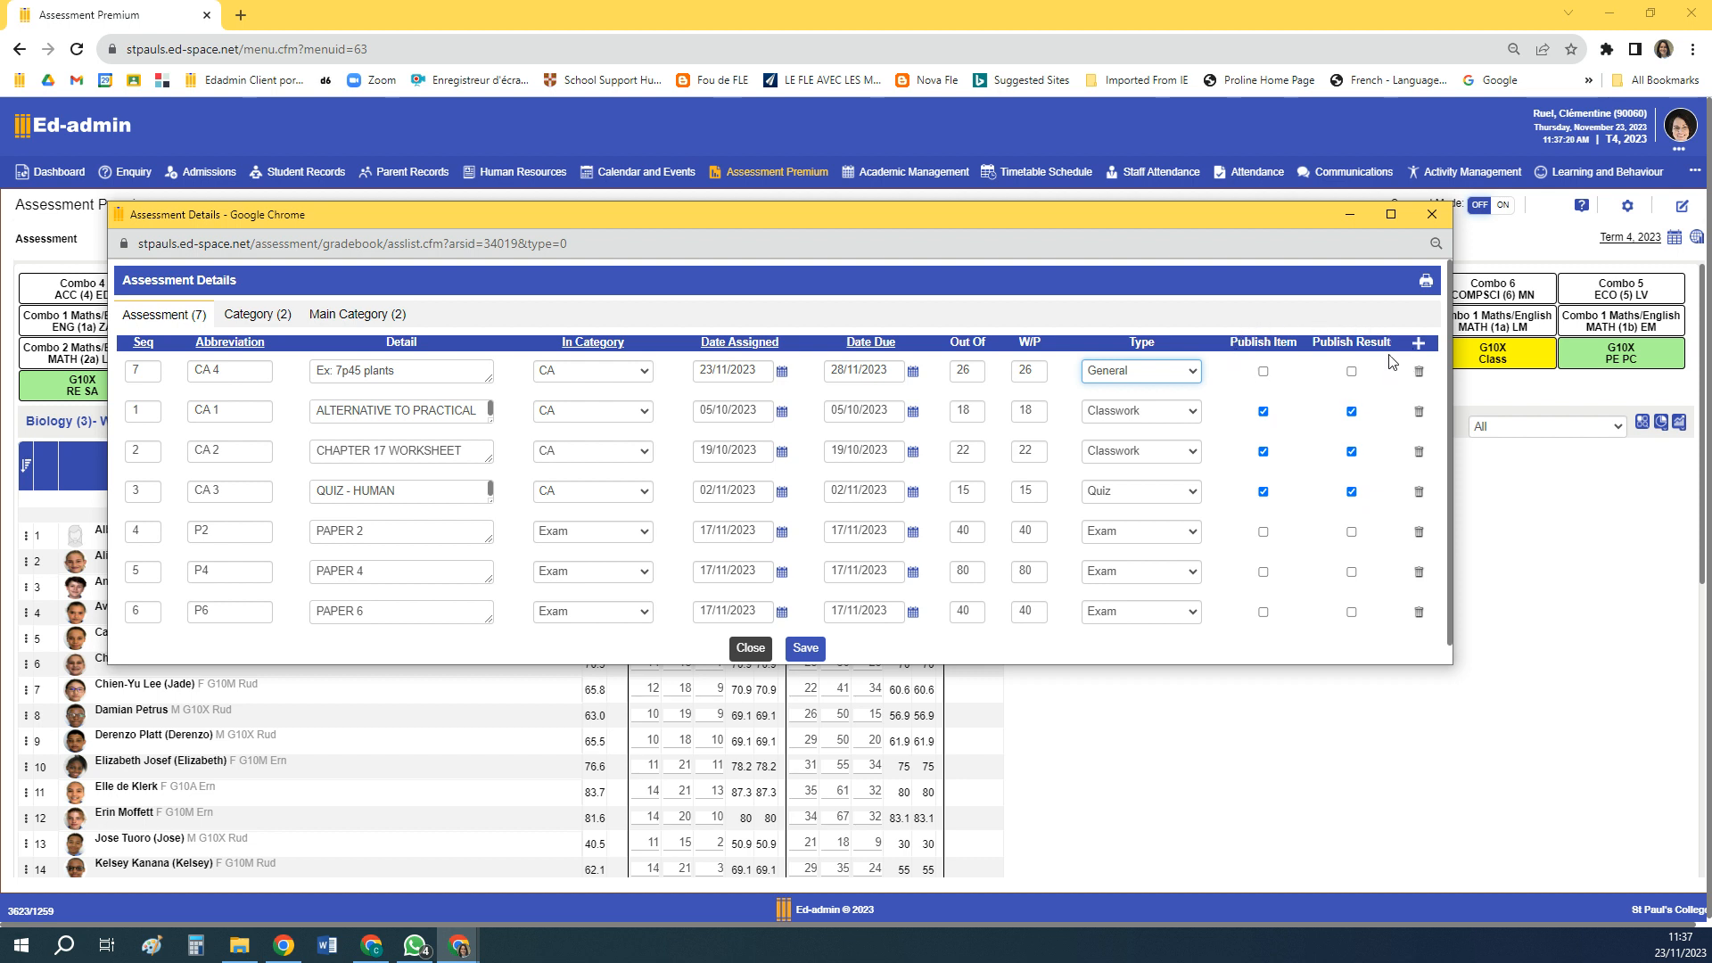
{"action": "left_click", "coordinate": [1295, 393]}
{"action": "left_click", "coordinate": [805, 649]}
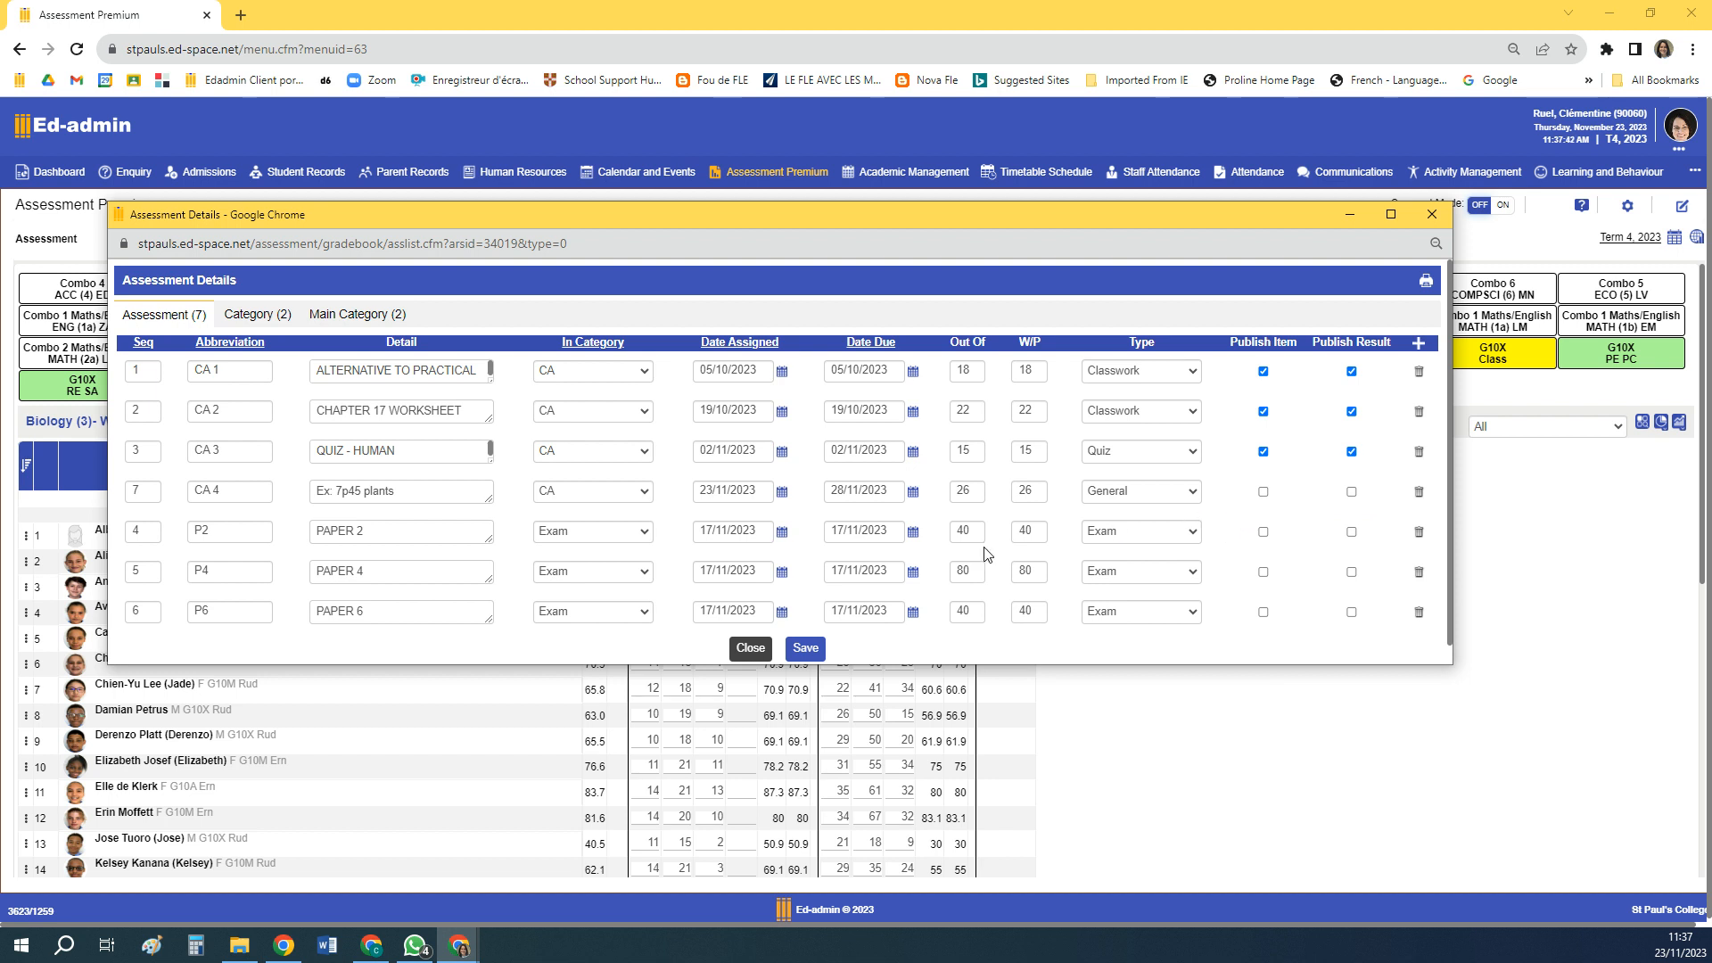
Switch to the Student Portal and check the Biology entries in the Assignment Feedback
{"action": "left_click", "coordinate": [374, 952]}
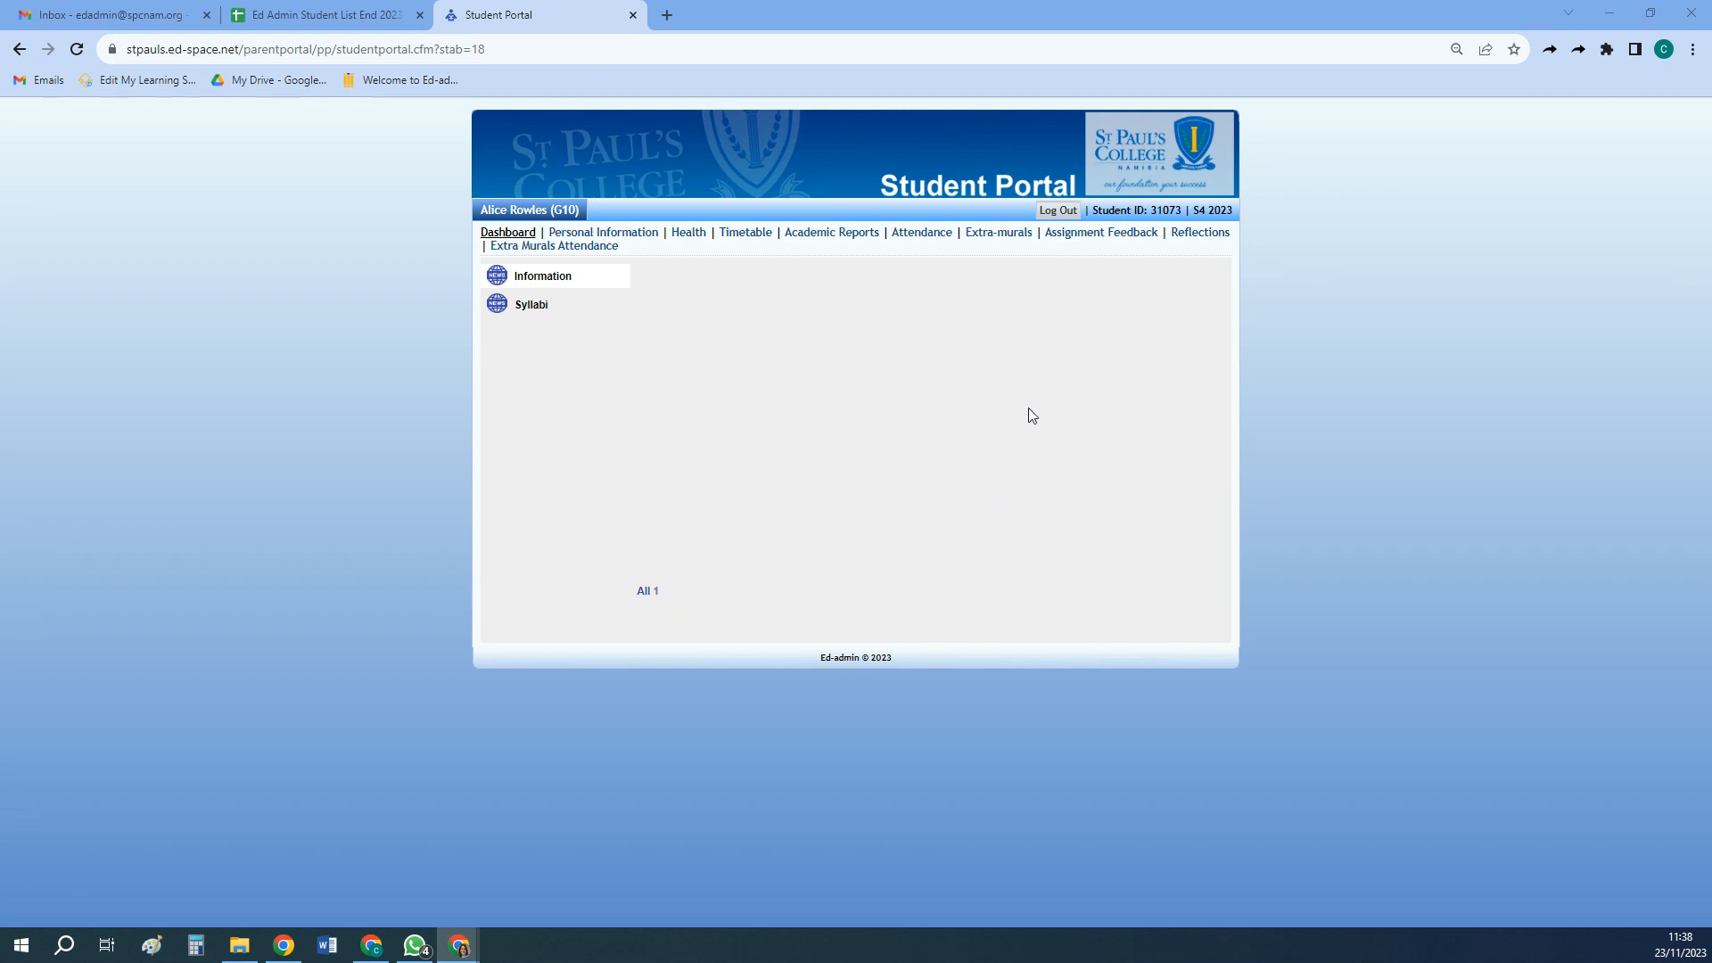
{"action": "left_click", "coordinate": [1076, 236]}
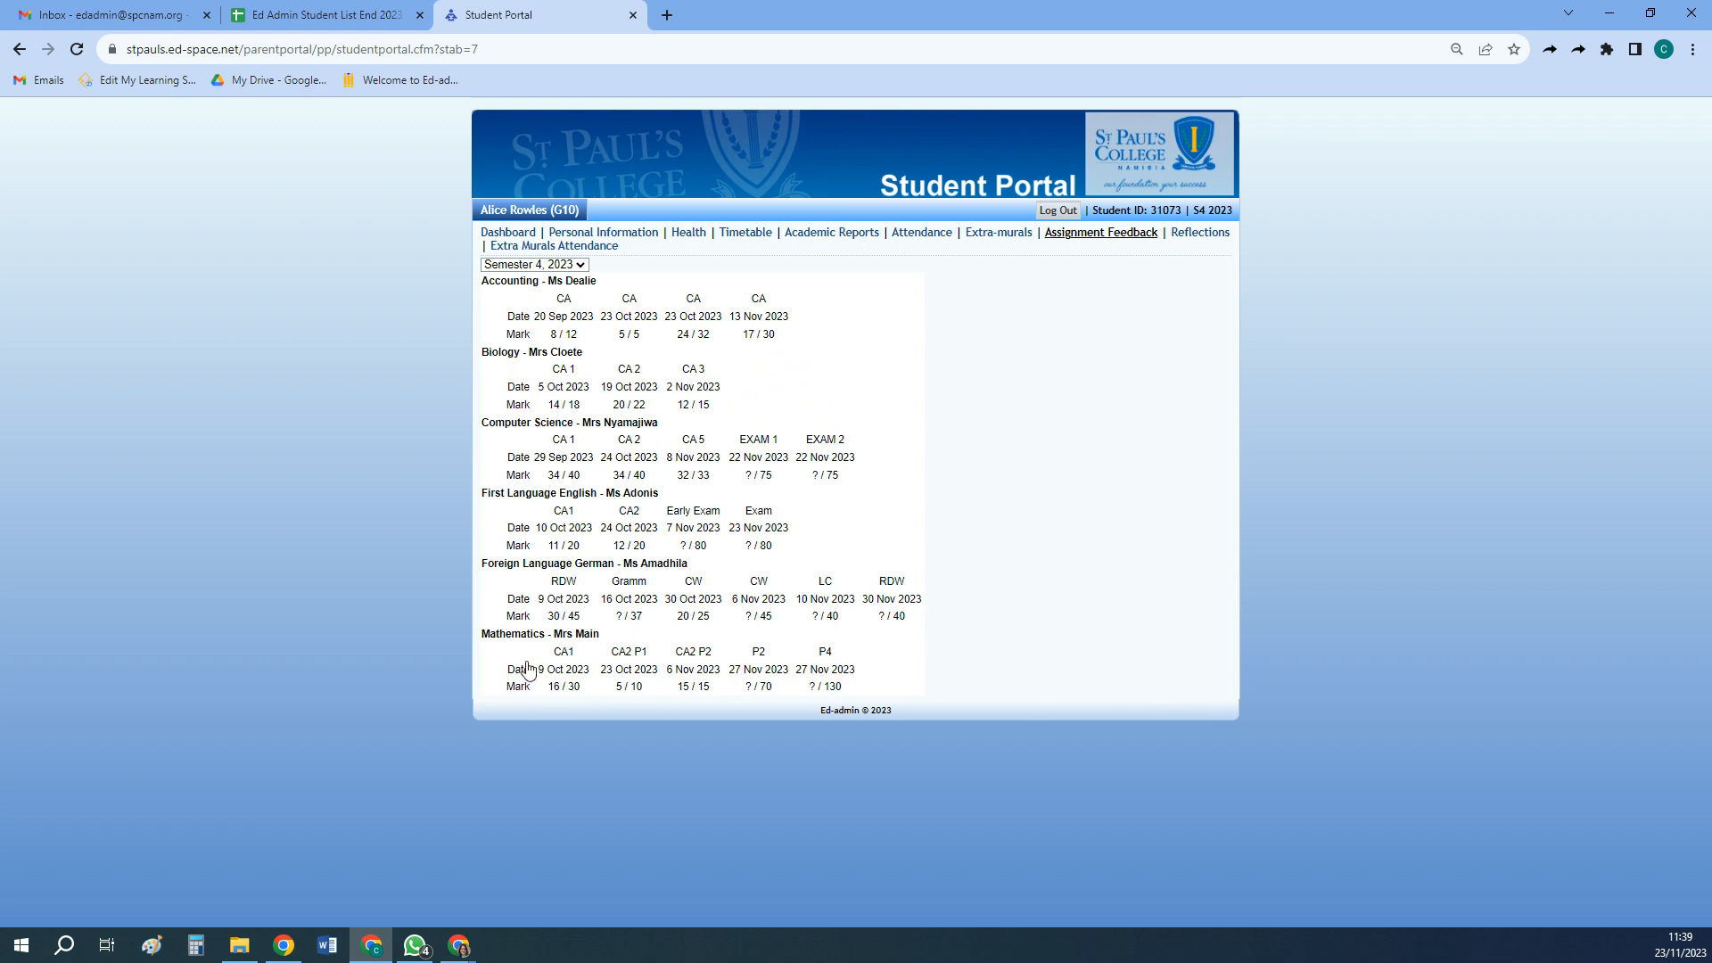
Return to Ed-admin's assessment setup, enable Publish Item for CA 4 and save
{"action": "left_click", "coordinate": [379, 950]}
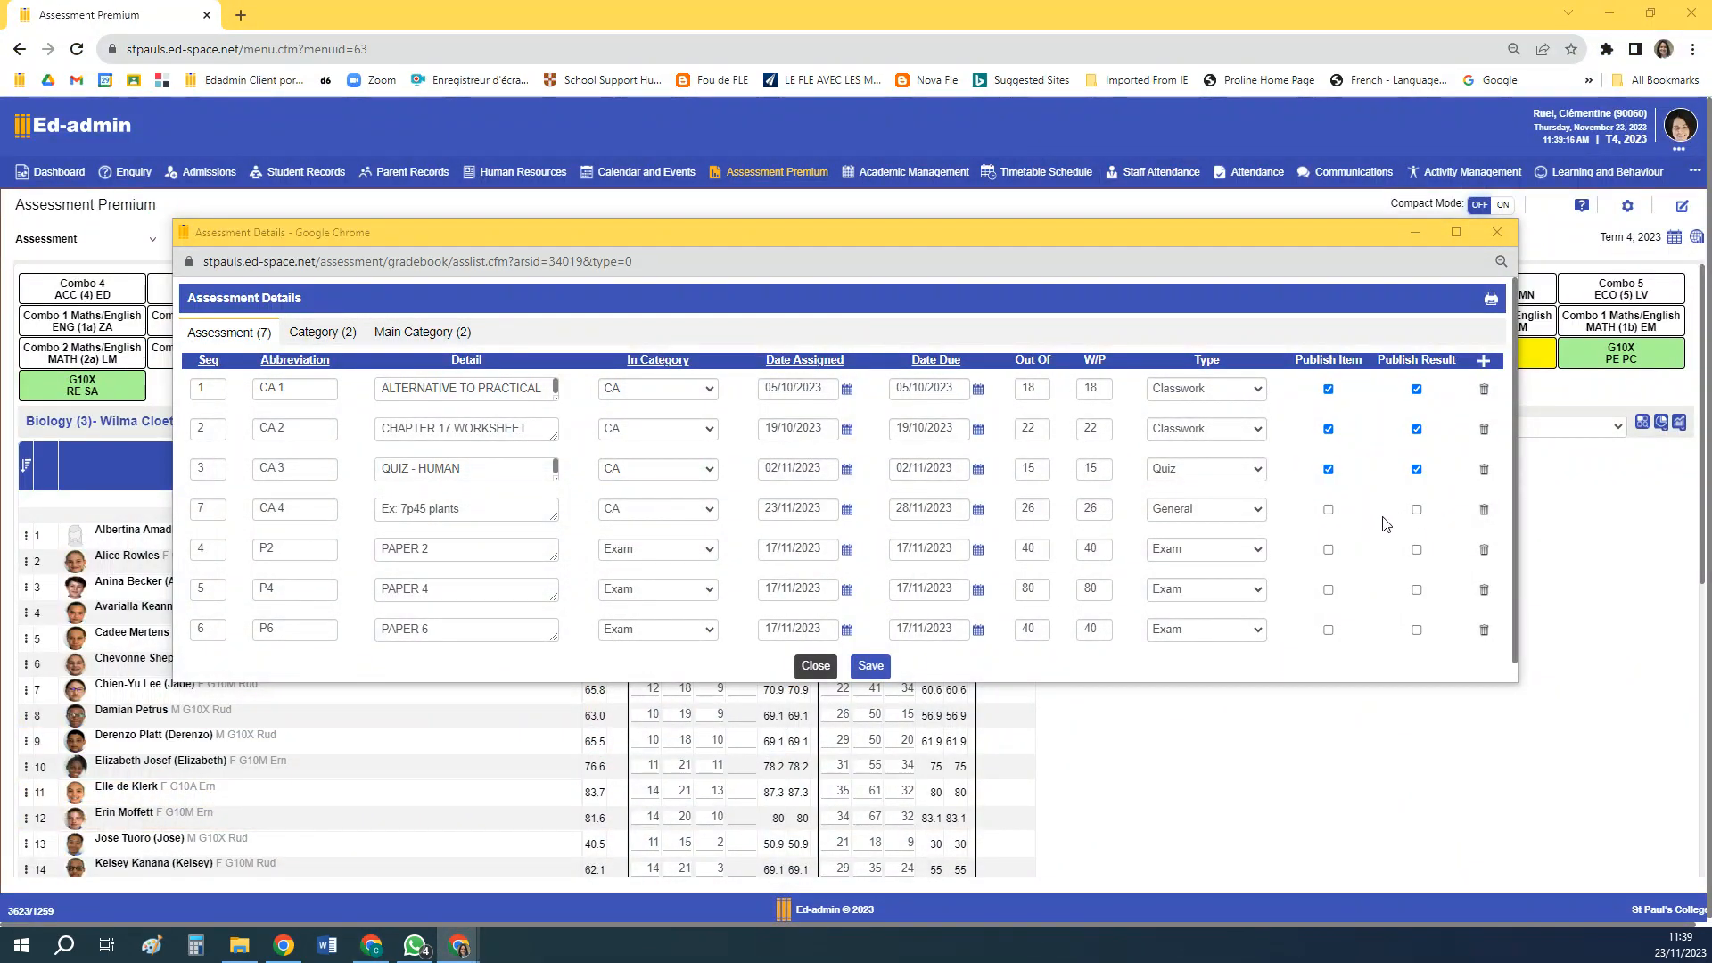
{"action": "left_click", "coordinate": [1328, 510]}
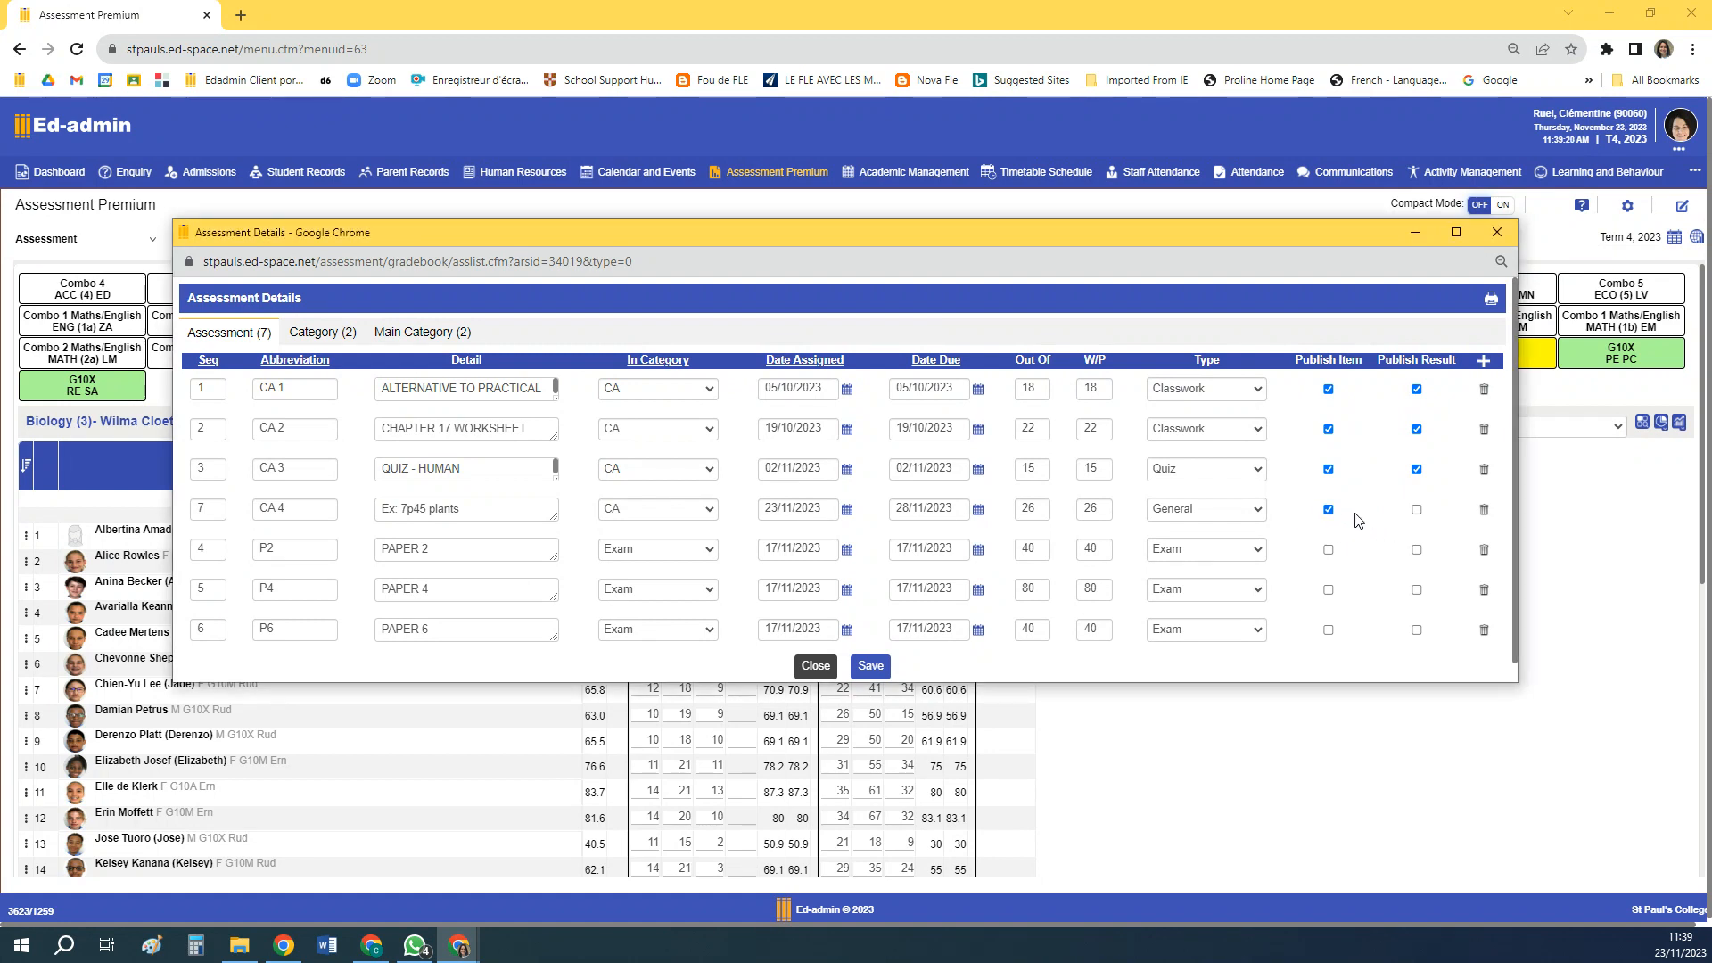
{"action": "left_click", "coordinate": [872, 666]}
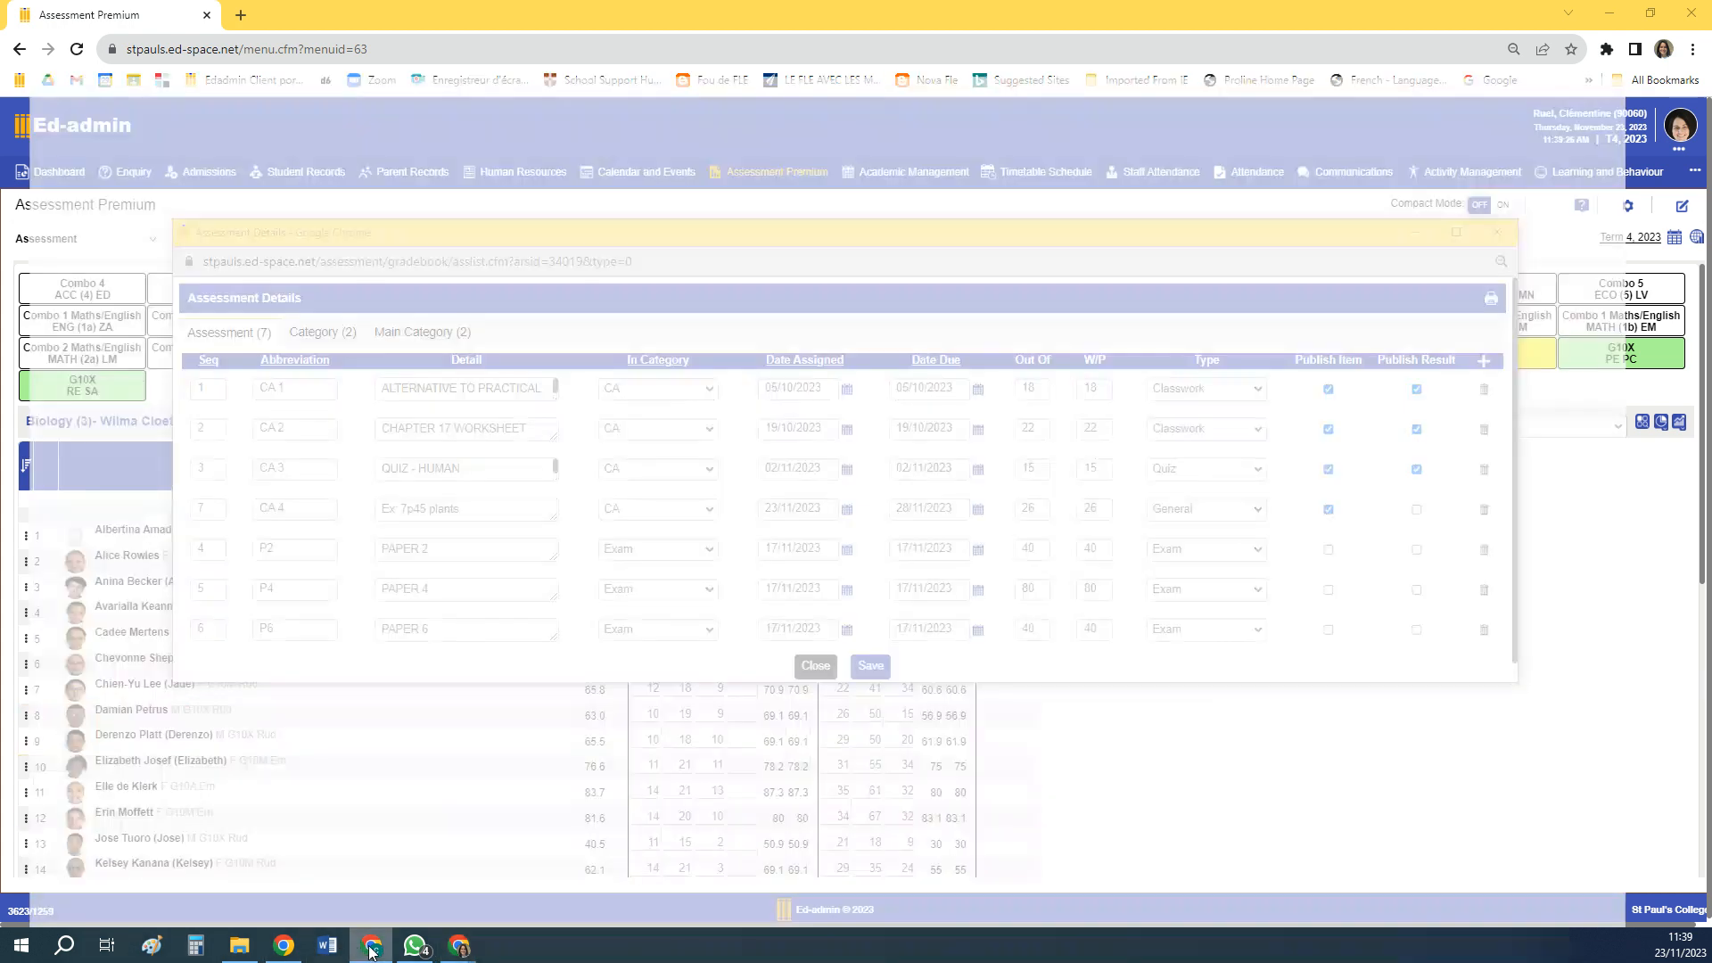
Switch to the Student Portal and refresh the Assignment Feedback to check the Biology CA 4 entry
{"action": "left_click", "coordinate": [461, 899]}
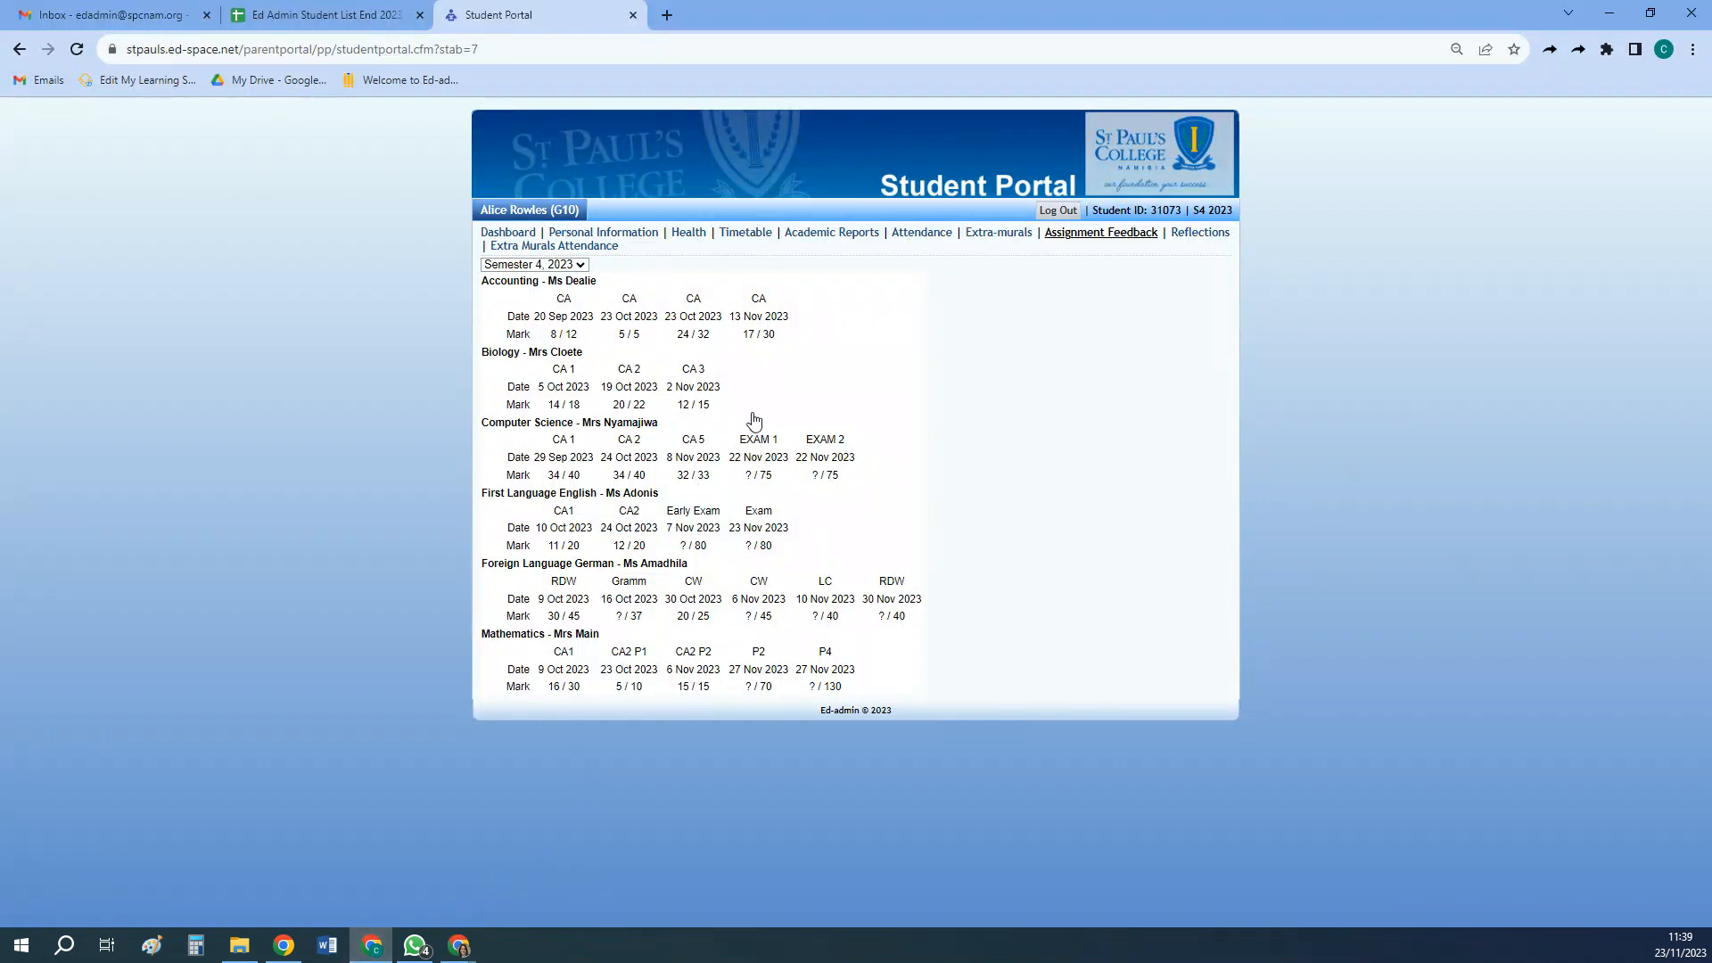
{"action": "key", "text": "F5"}
{"action": "mouse_move", "coordinate": [761, 377]}
Back in Ed-admin, close the assessment setup, enter 20 as the second student's CA 4 mark and recalculate the gradebook
{"action": "left_click", "coordinate": [378, 953]}
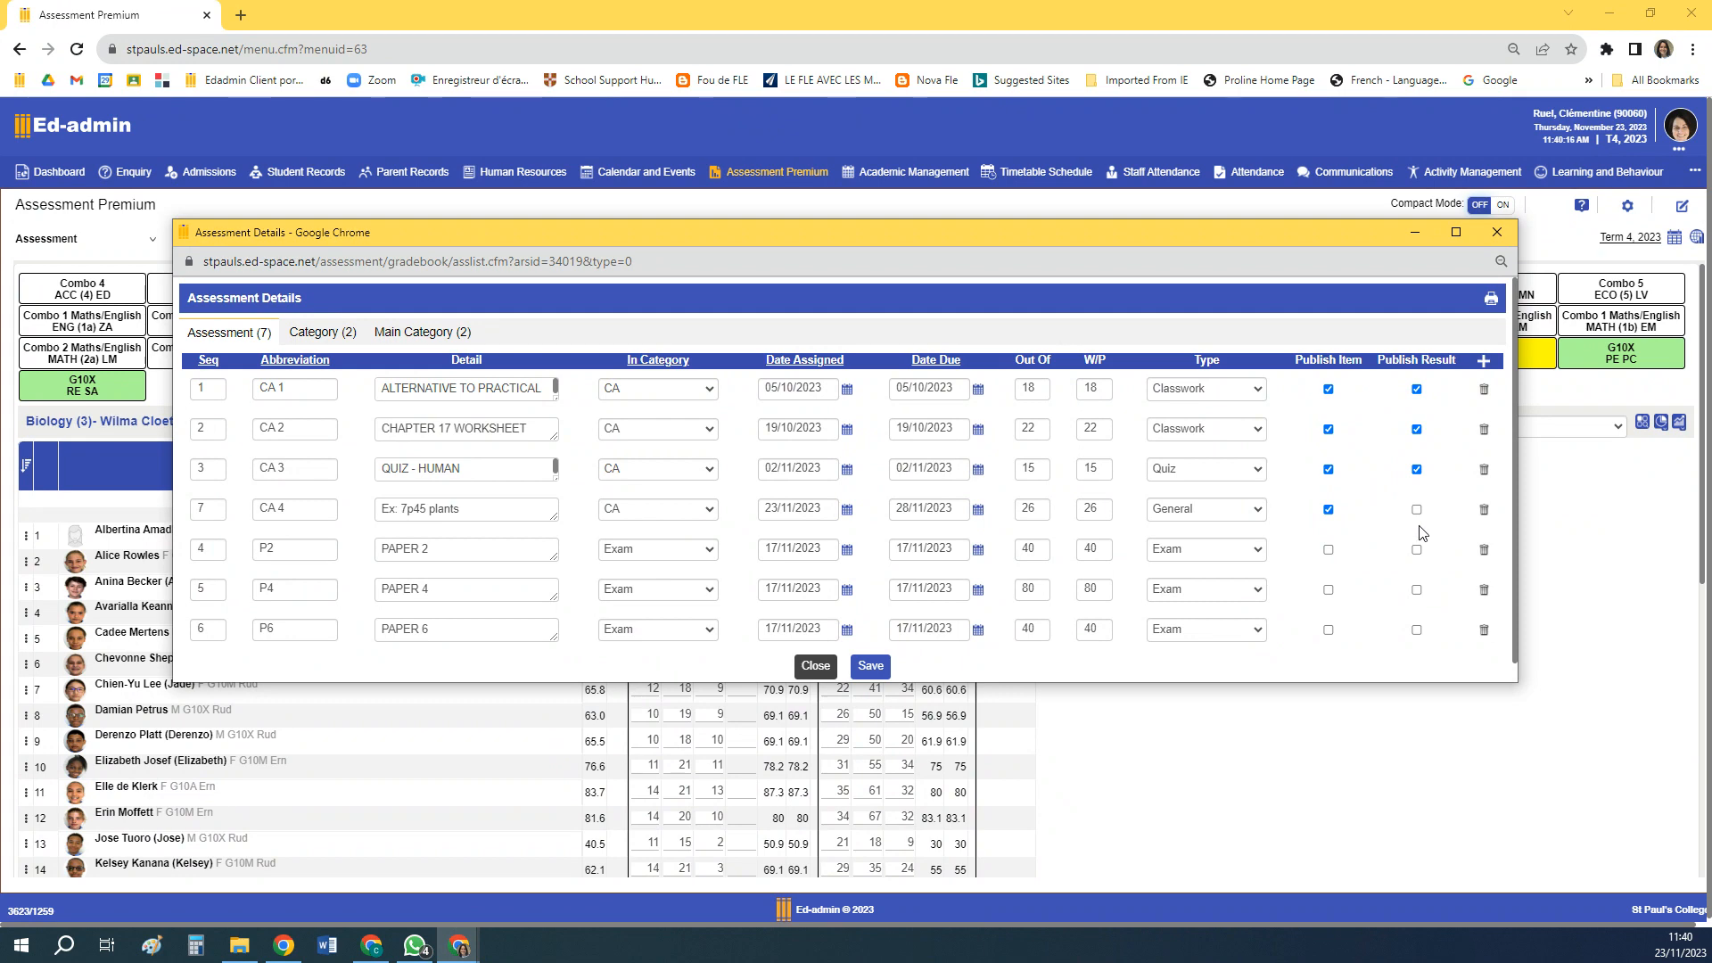
{"action": "left_click", "coordinate": [1493, 234]}
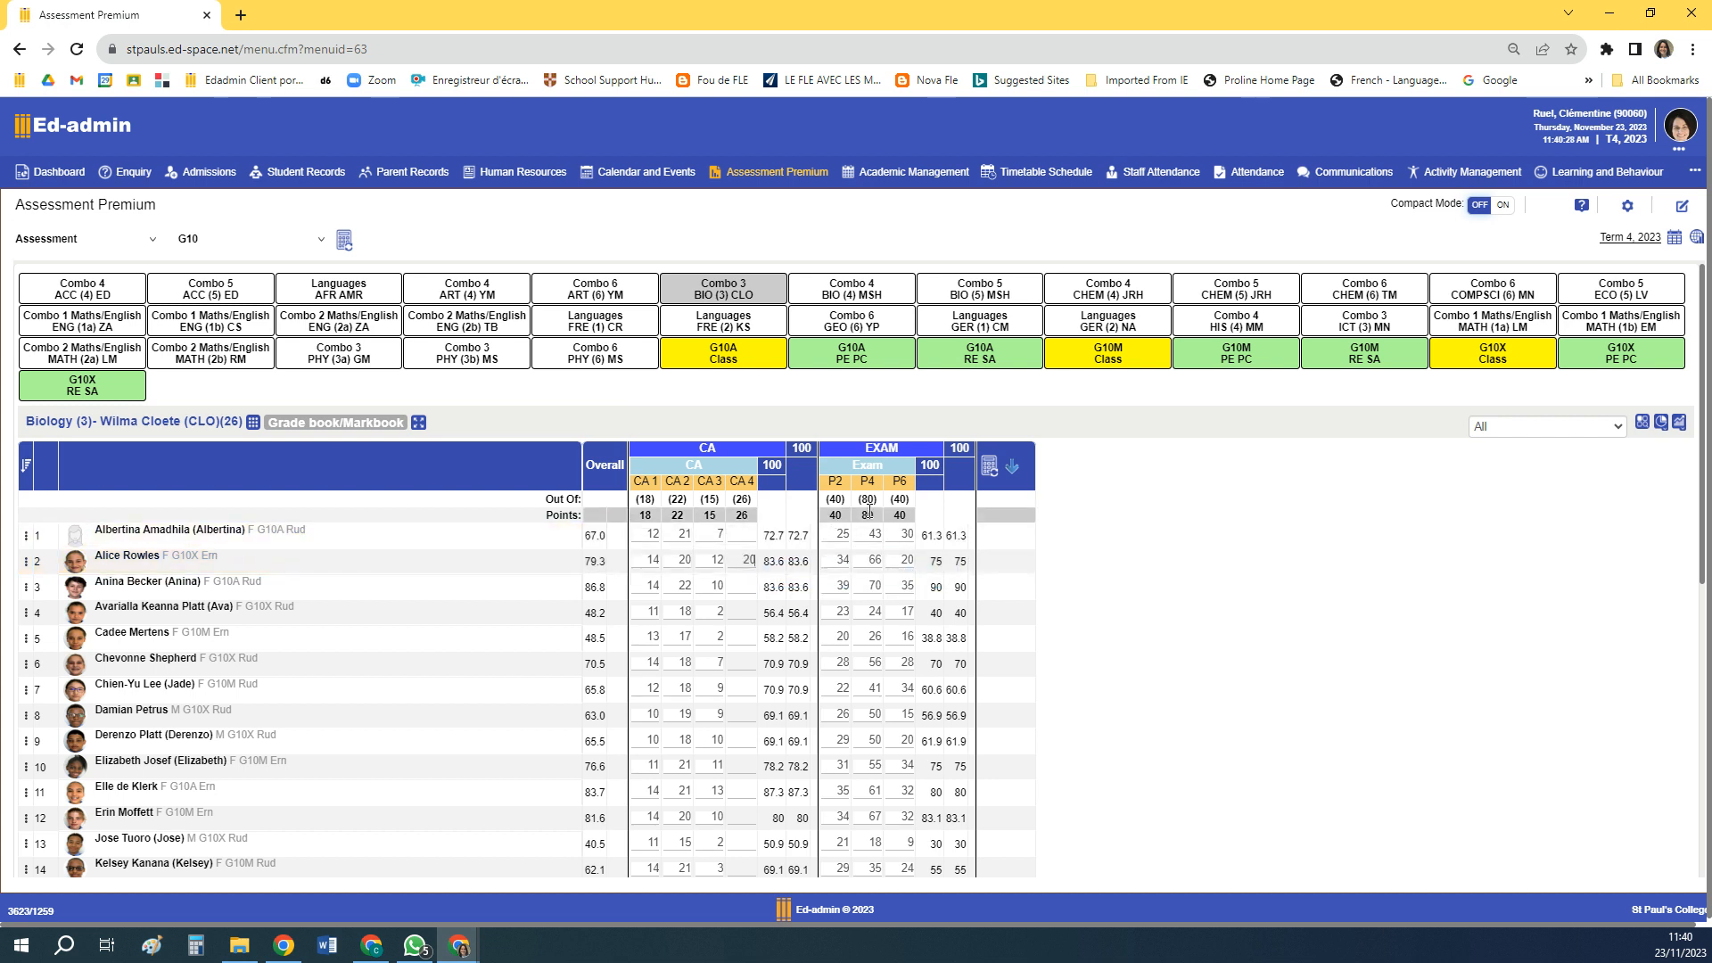
{"action": "left_click", "coordinate": [989, 468]}
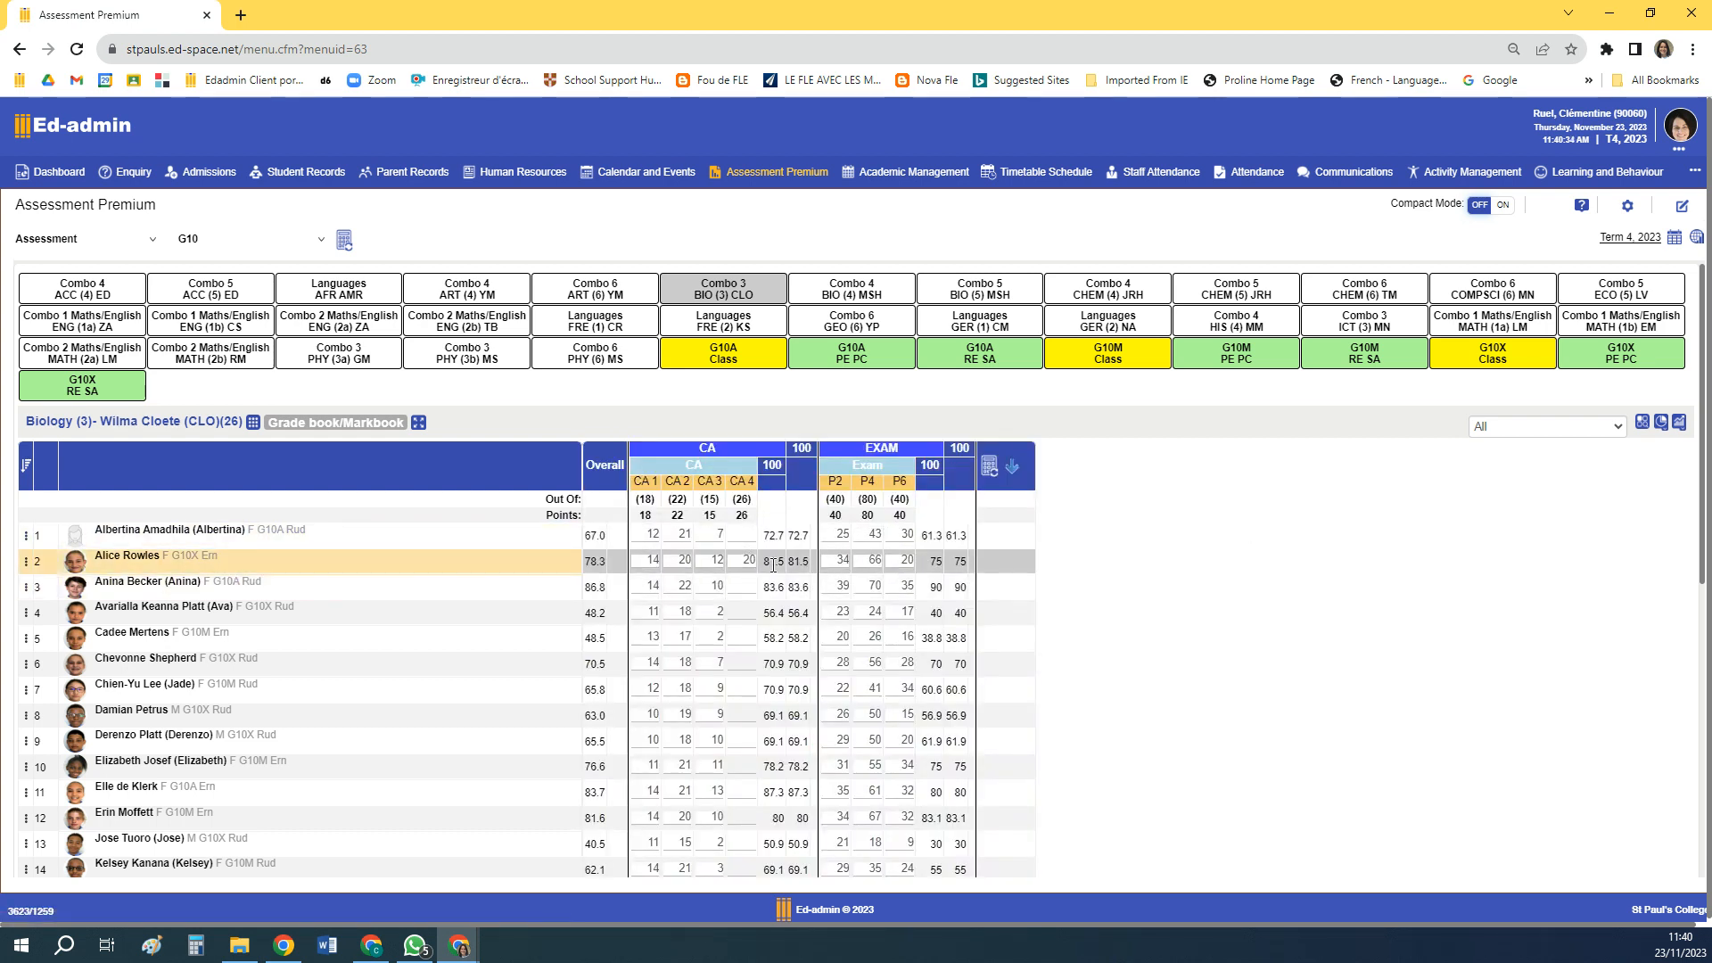
Check the CA 4 mark in the Student Portal's Assignment Feedback, then return to the Ed-admin gradebook
{"action": "left_click", "coordinate": [372, 946]}
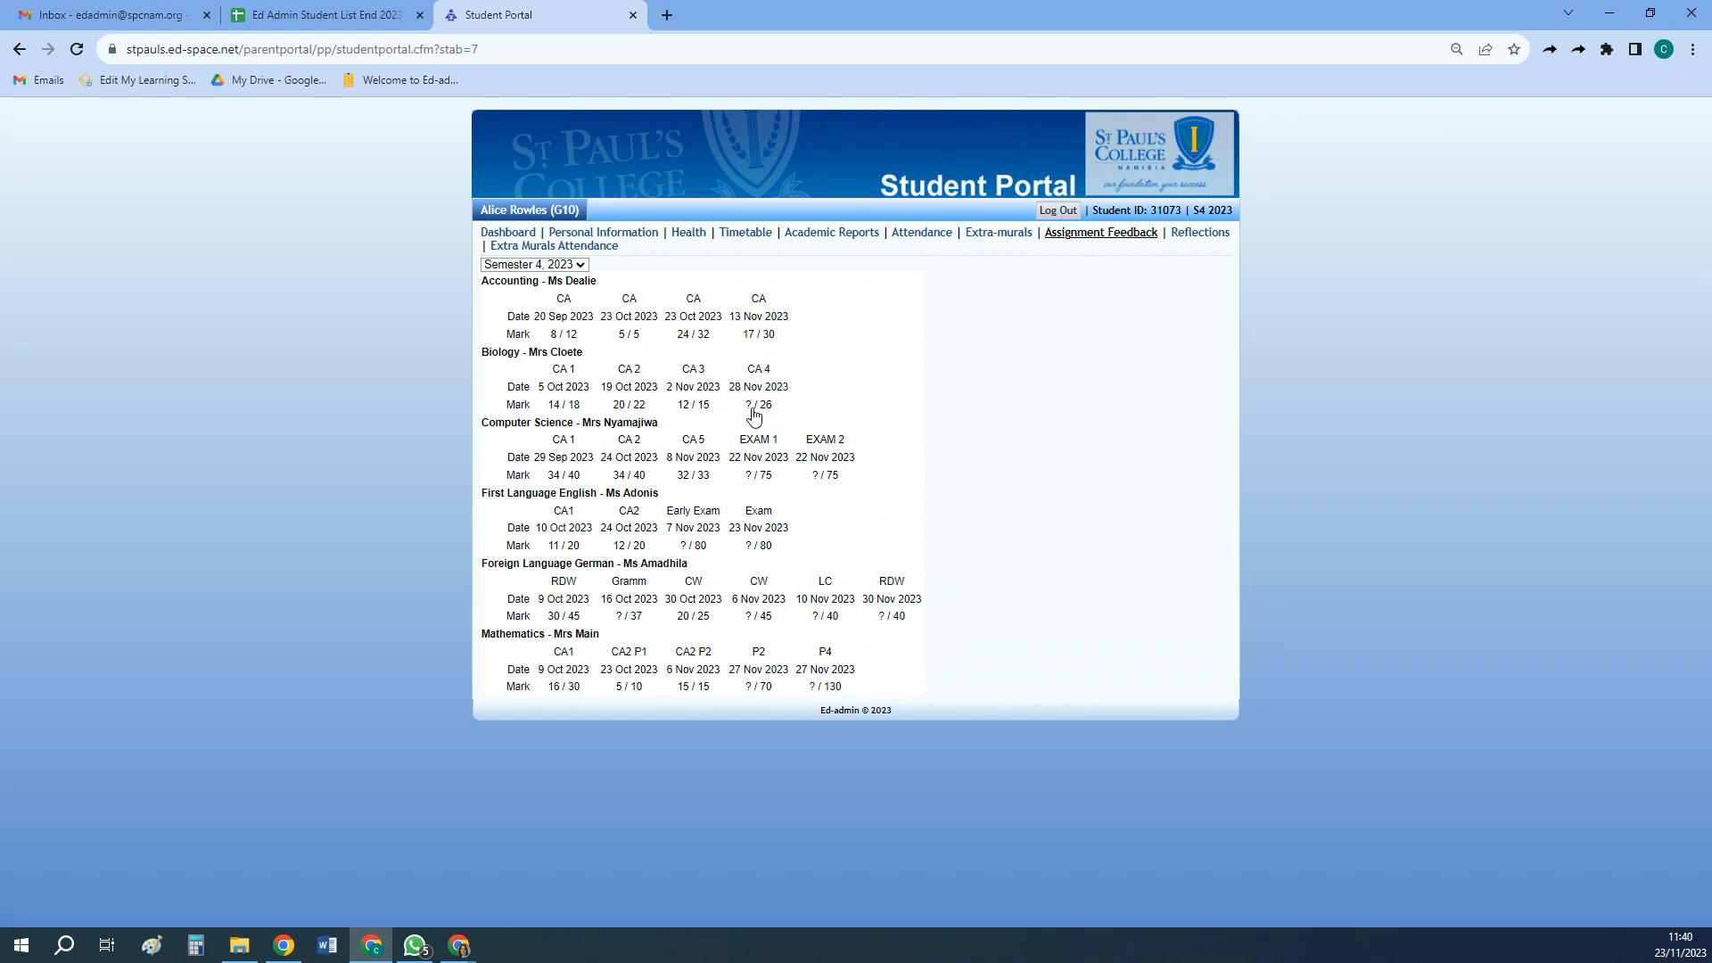
{"action": "left_click", "coordinate": [369, 954]}
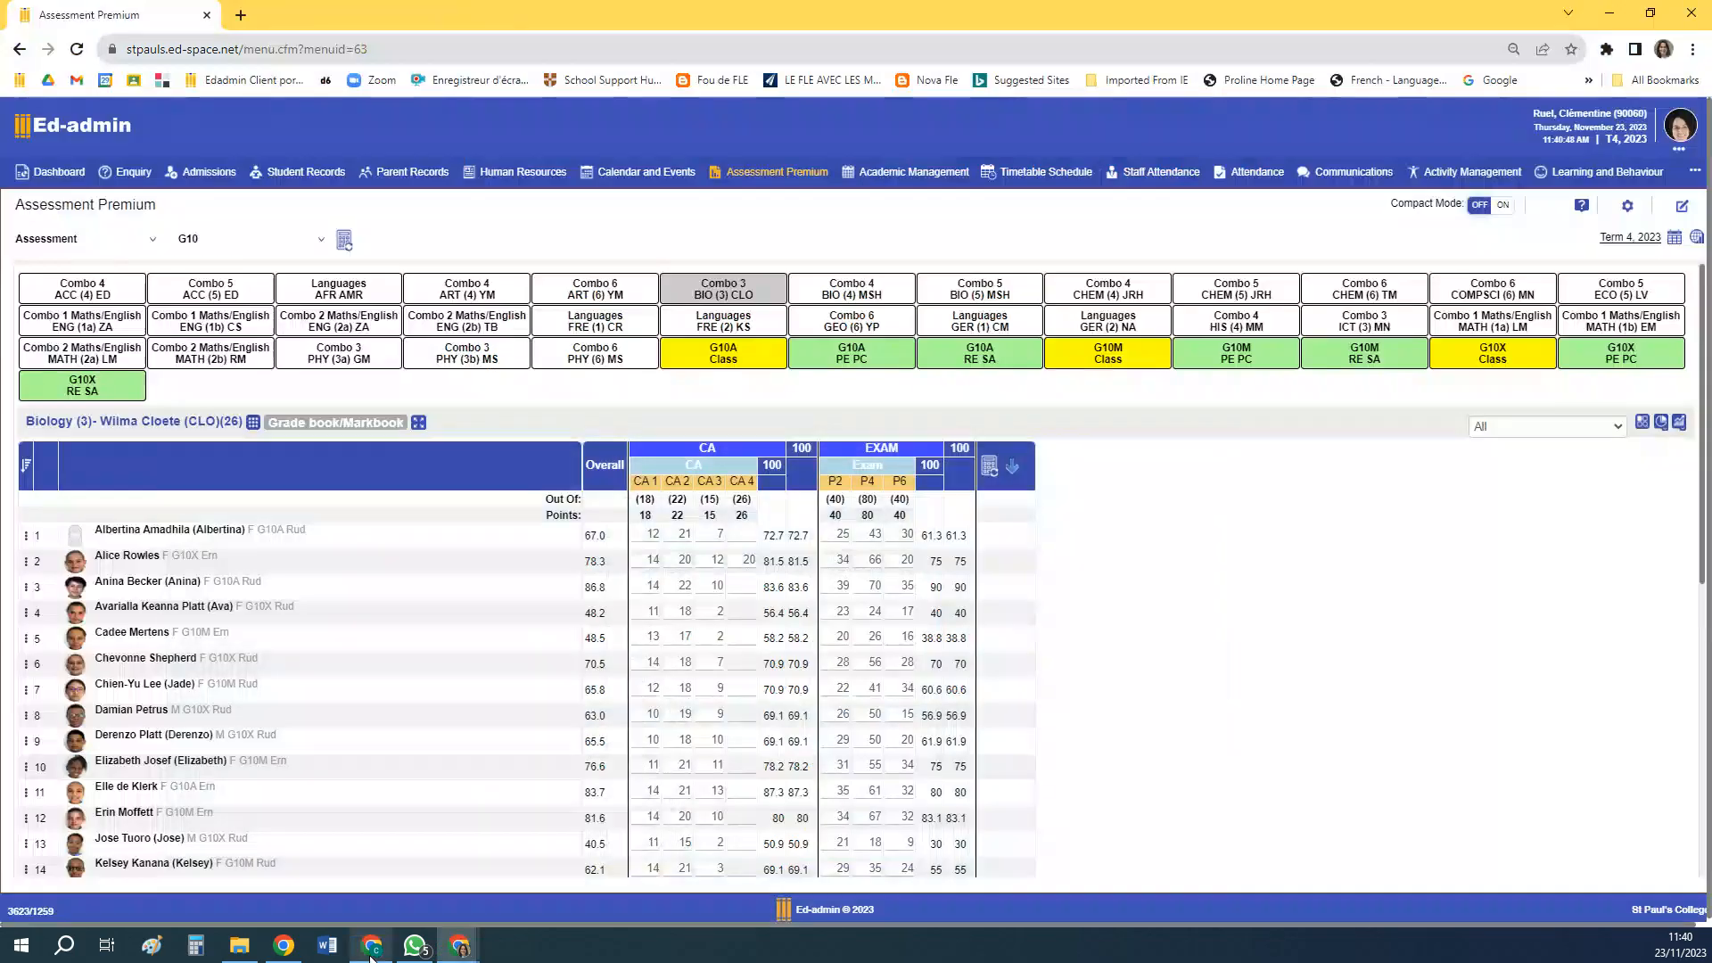
Open the details of CA 4, enable publishing its result on the portals, and save
{"action": "left_click", "coordinate": [738, 484]}
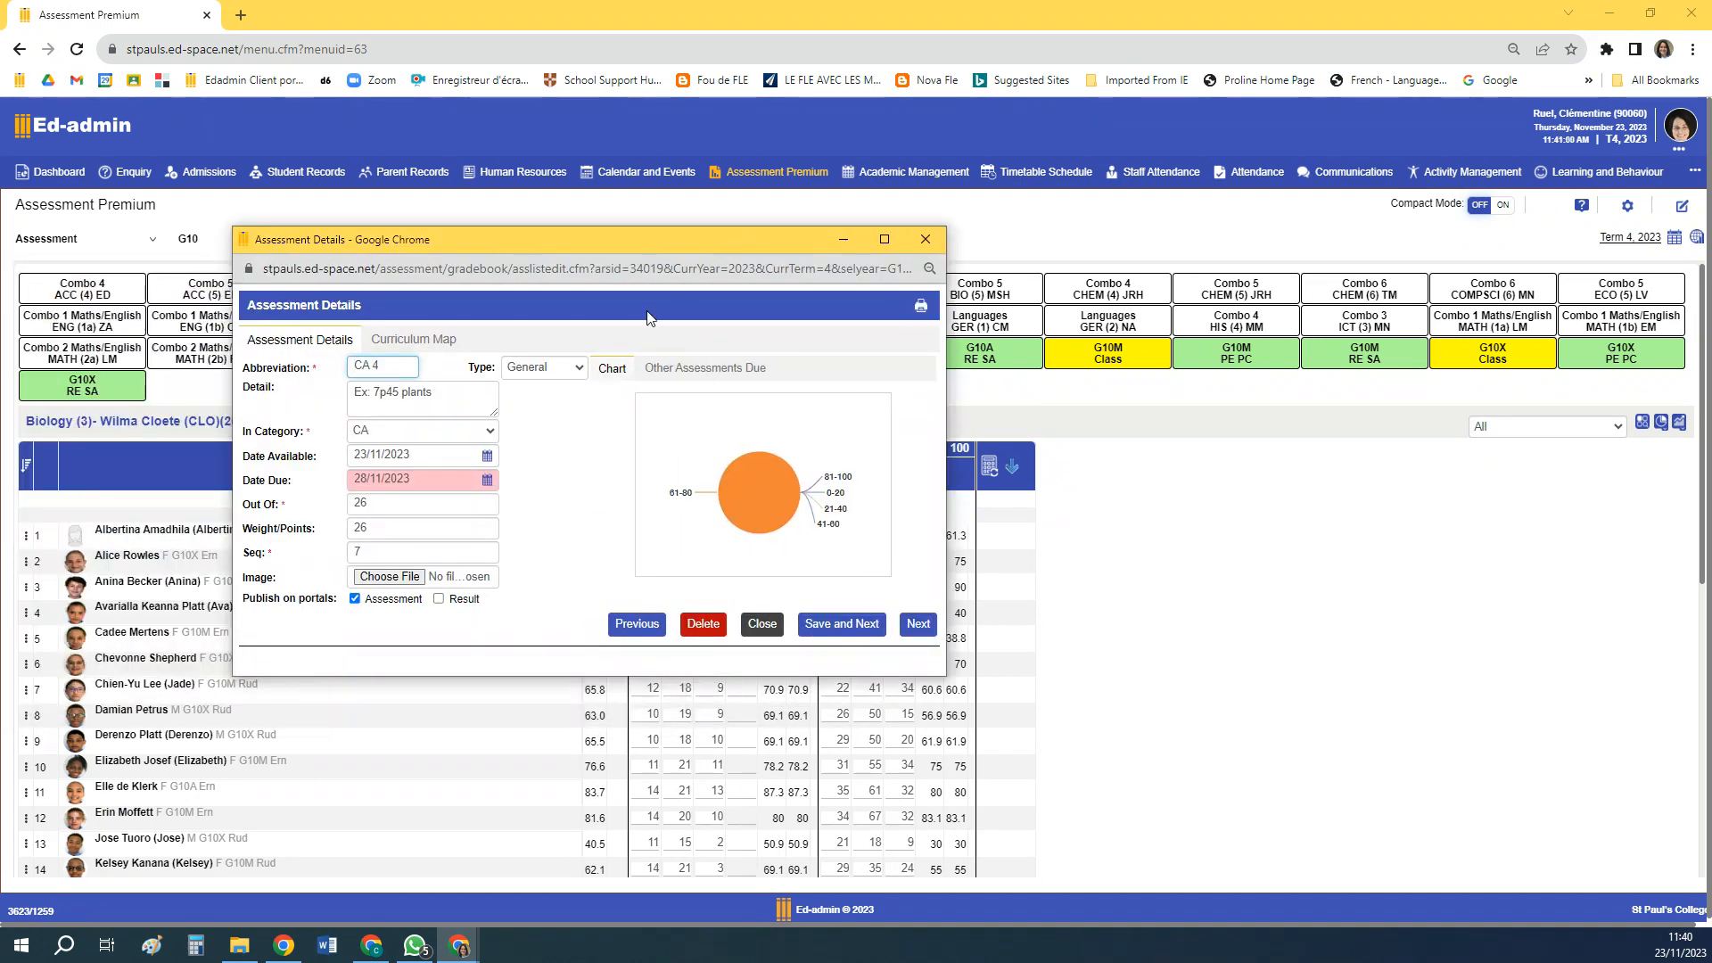
{"action": "left_click", "coordinate": [440, 600]}
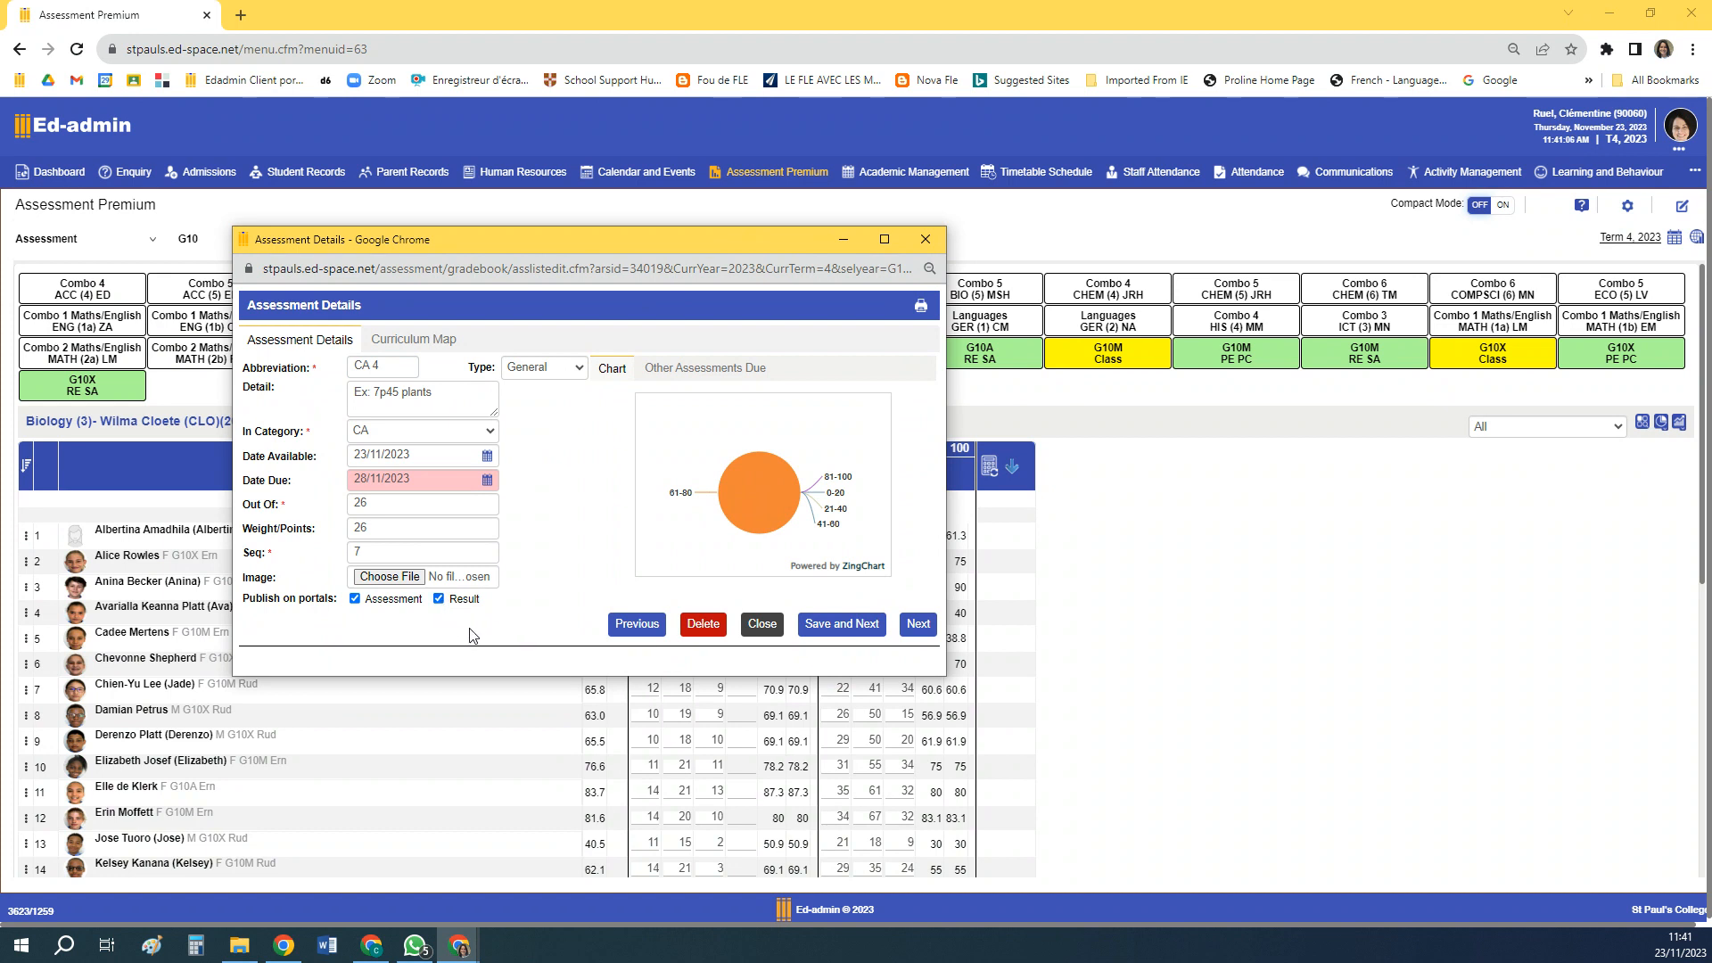
{"action": "left_click", "coordinate": [815, 627]}
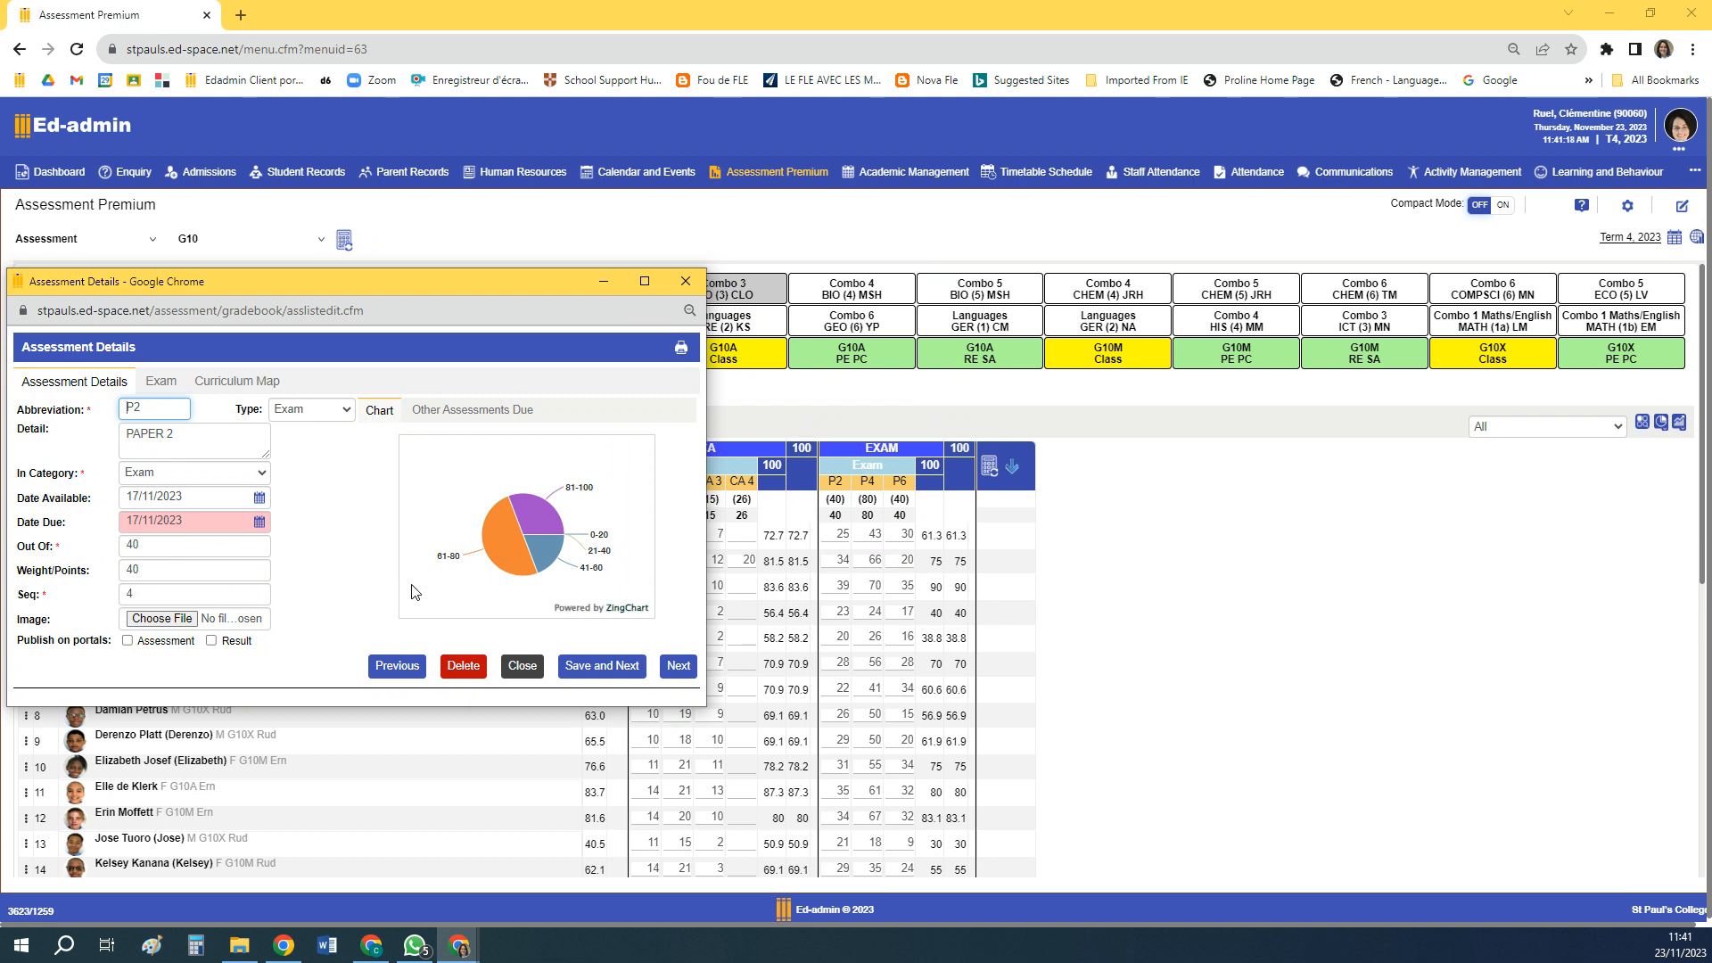
Switch to the Student Portal, refresh the Assignment Feedback and check the published CA 4 result
{"action": "left_click", "coordinate": [373, 954]}
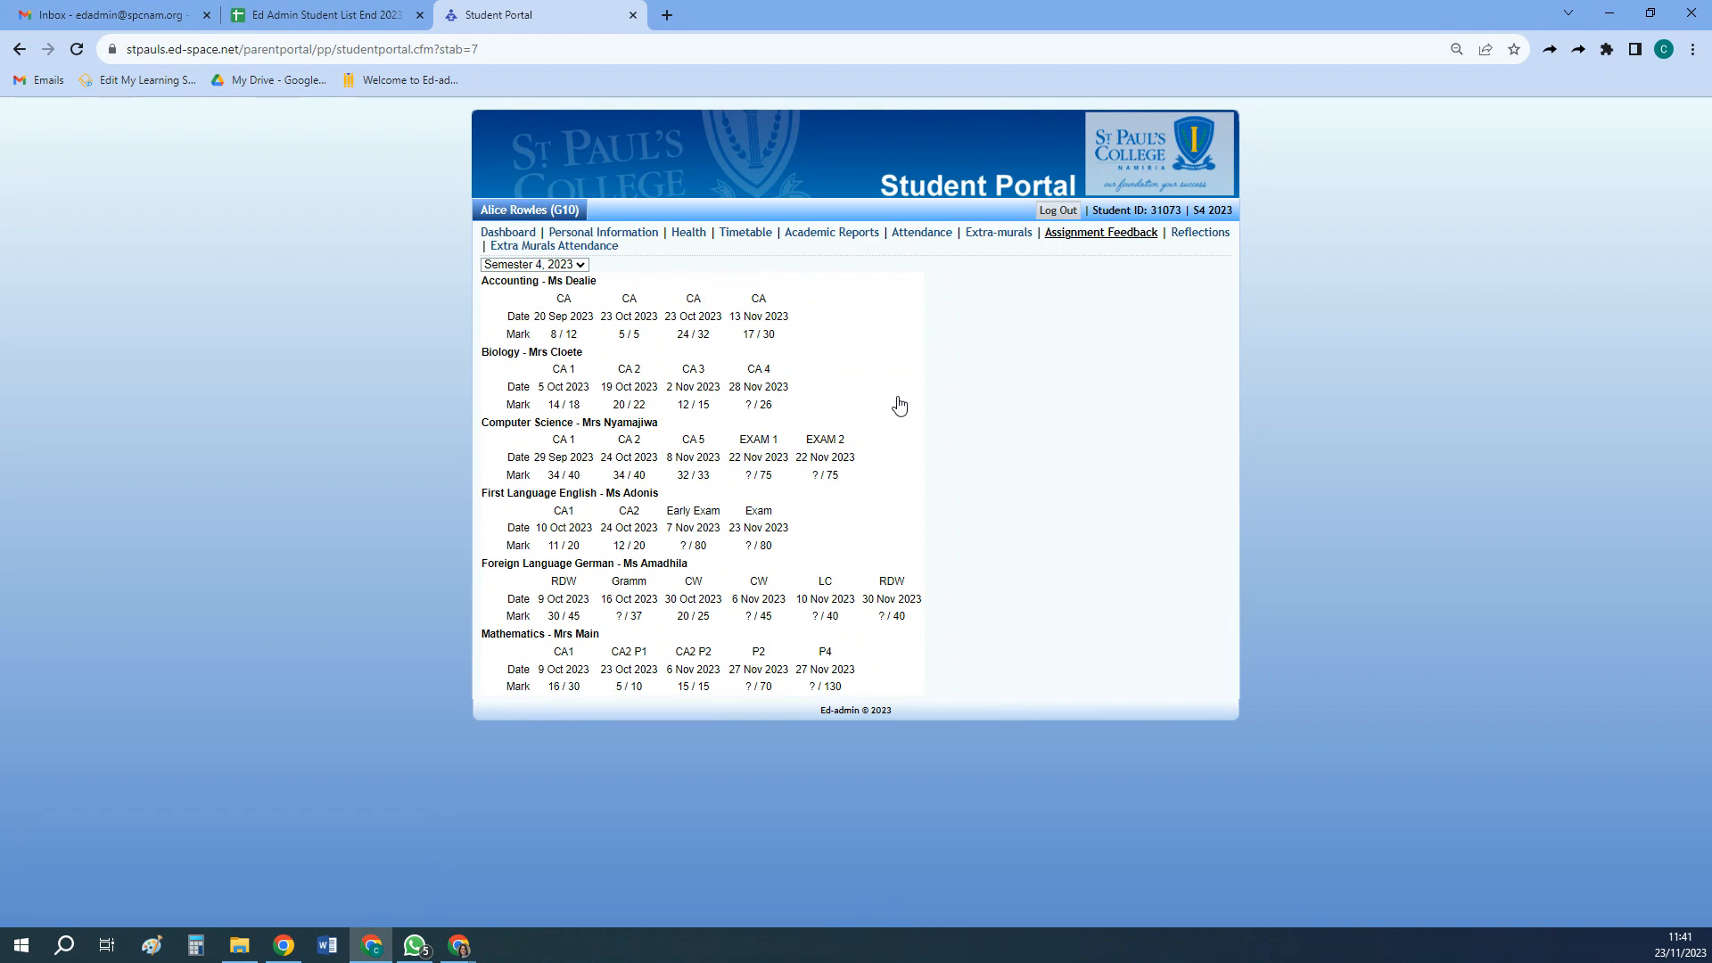
{"action": "key", "text": "F5"}
{"action": "left_click", "coordinate": [459, 945]}
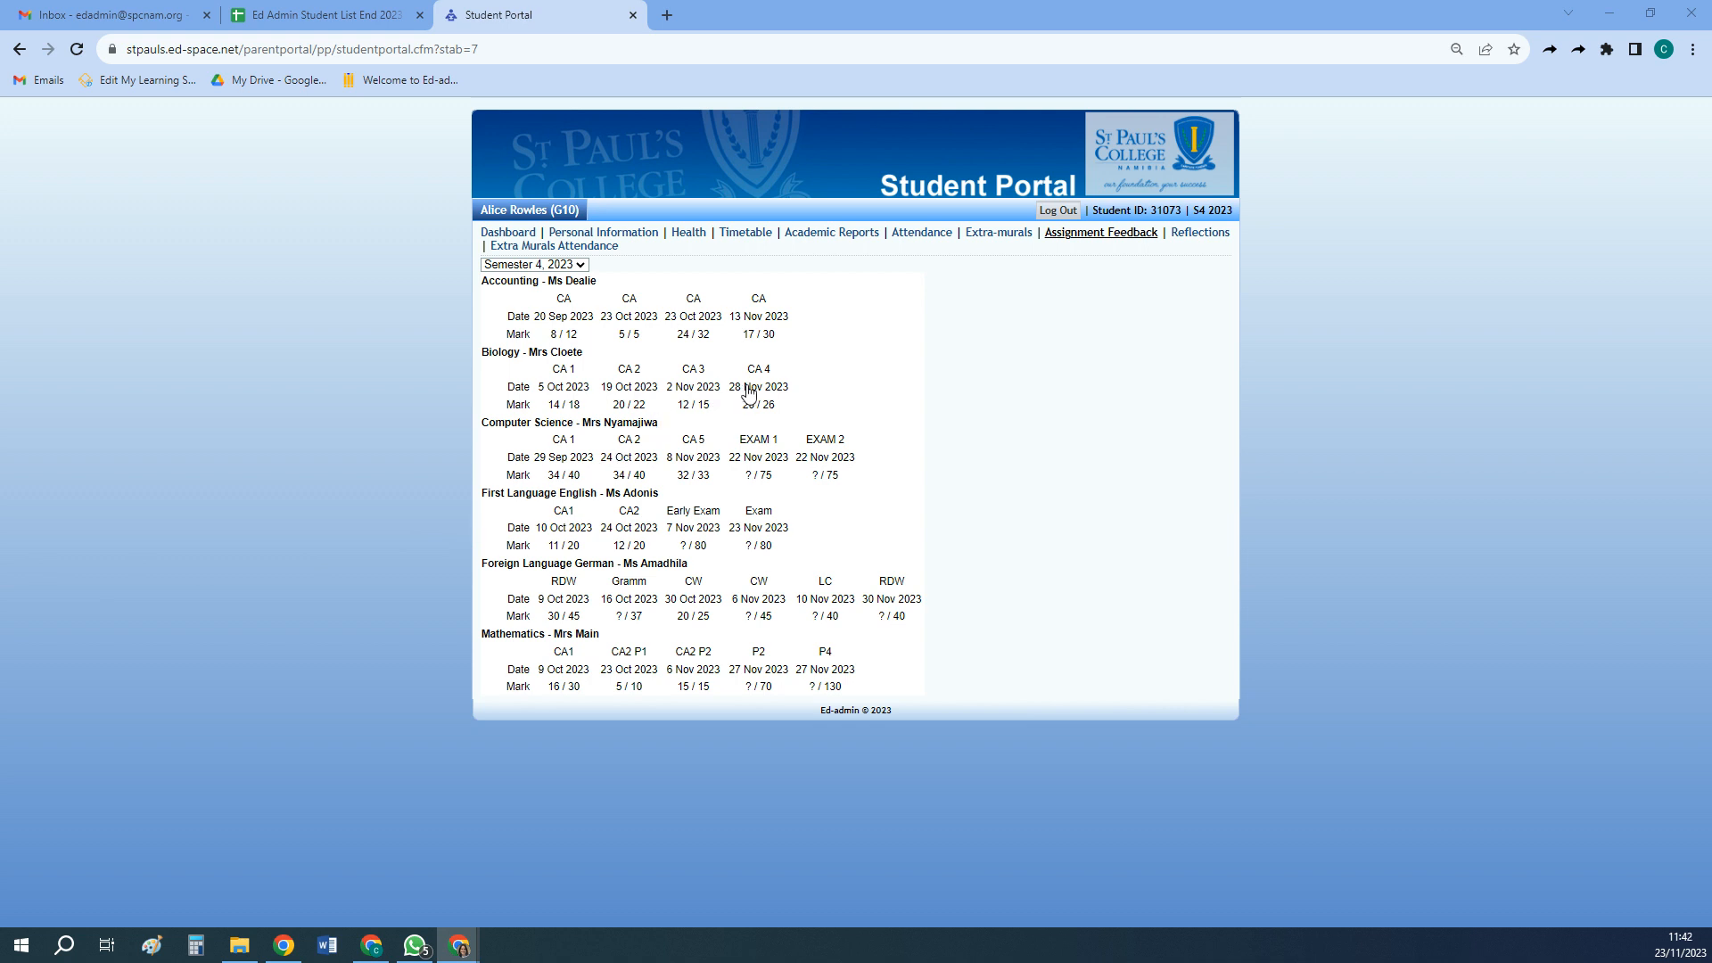
{"action": "mouse_move", "coordinate": [757, 378]}
Return to Ed-admin, close the P2 assessment details and go to the class averages below the student list
{"action": "left_click", "coordinate": [370, 950]}
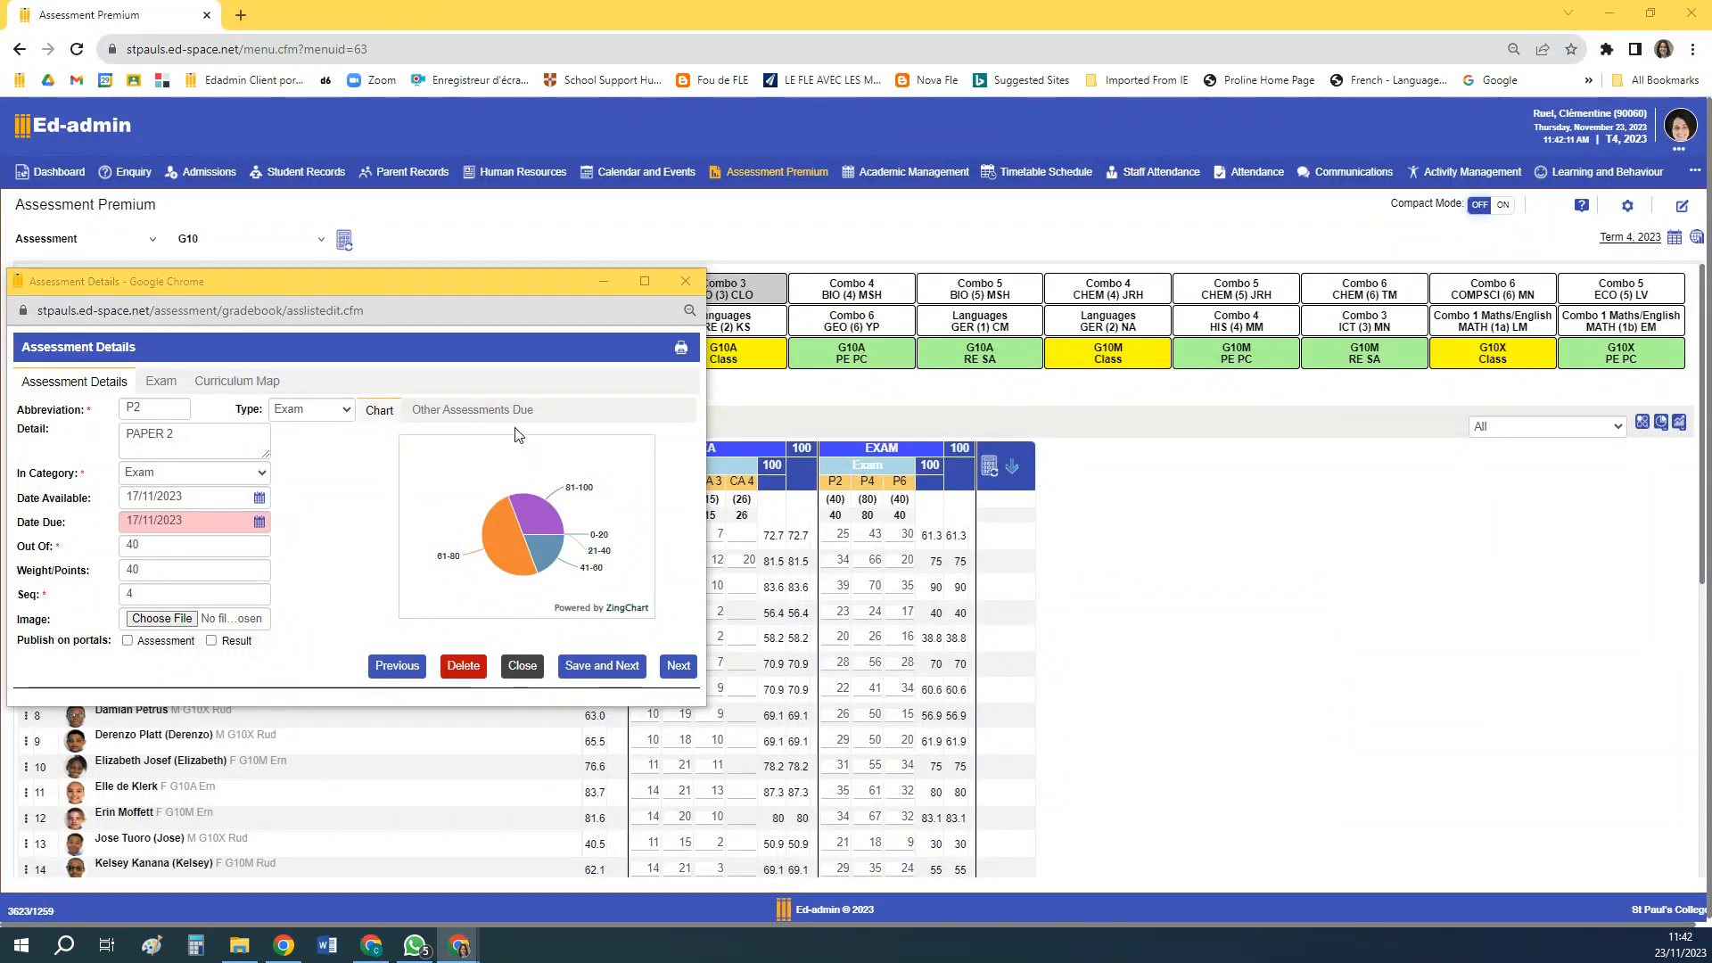
{"action": "left_click", "coordinate": [688, 280]}
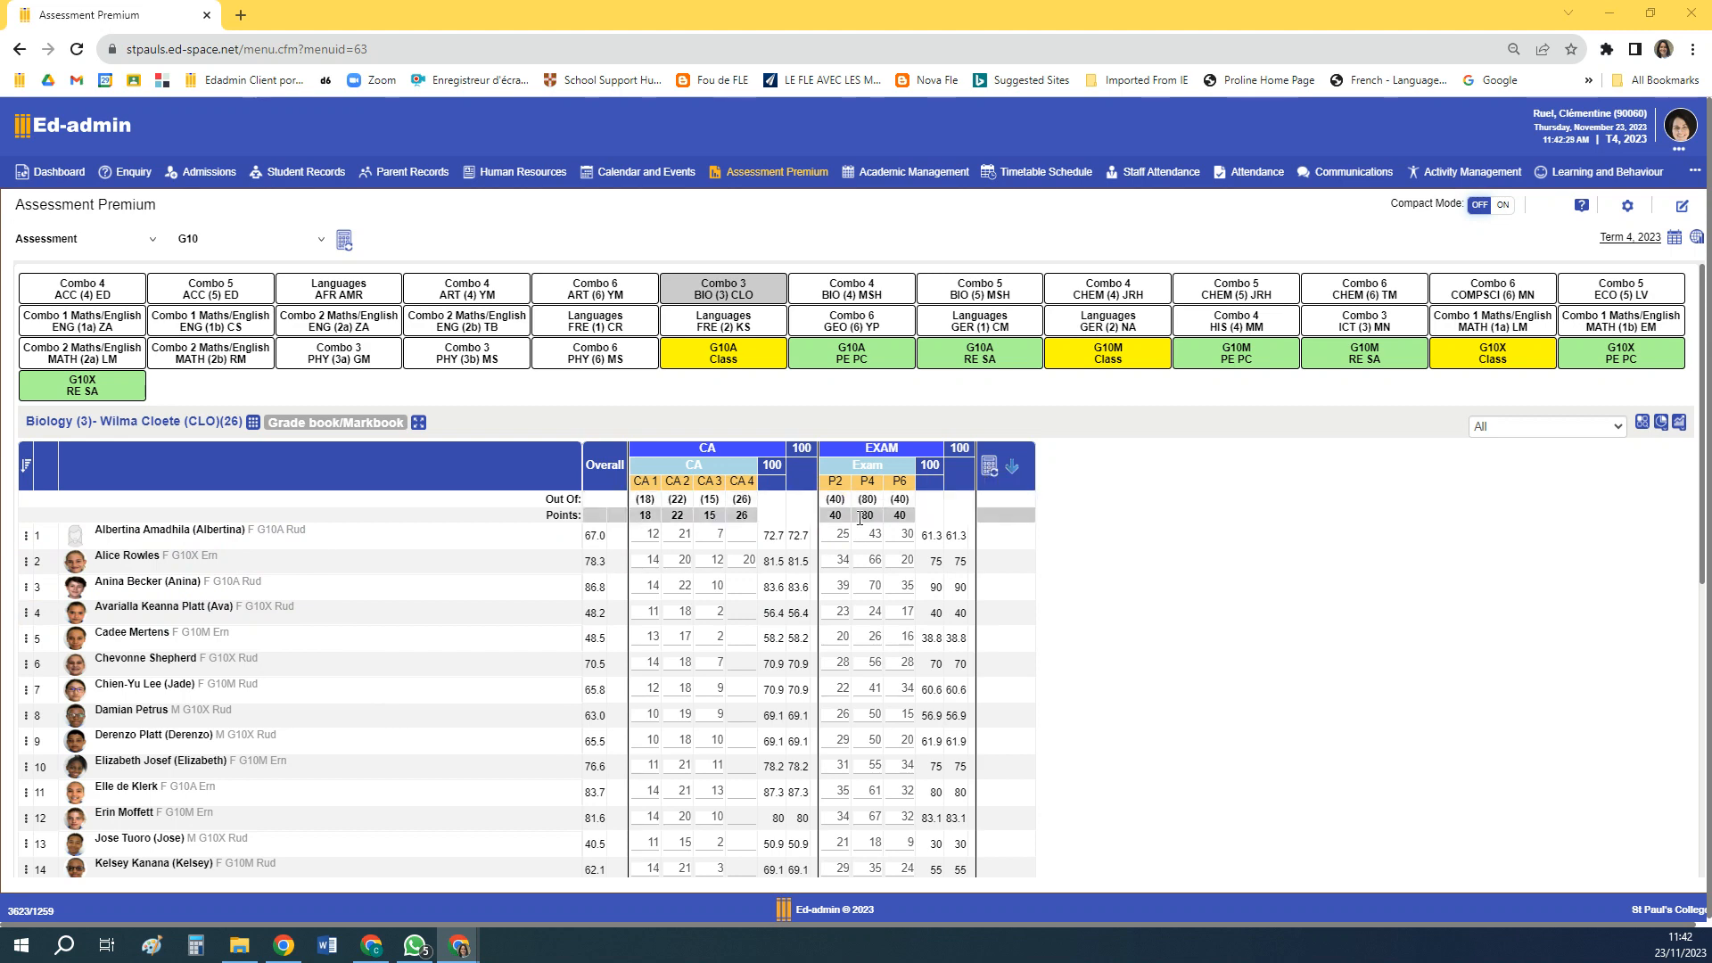
{"action": "scroll", "coordinate": [791, 540], "scroll_direction": "down", "scroll_amount": 6}
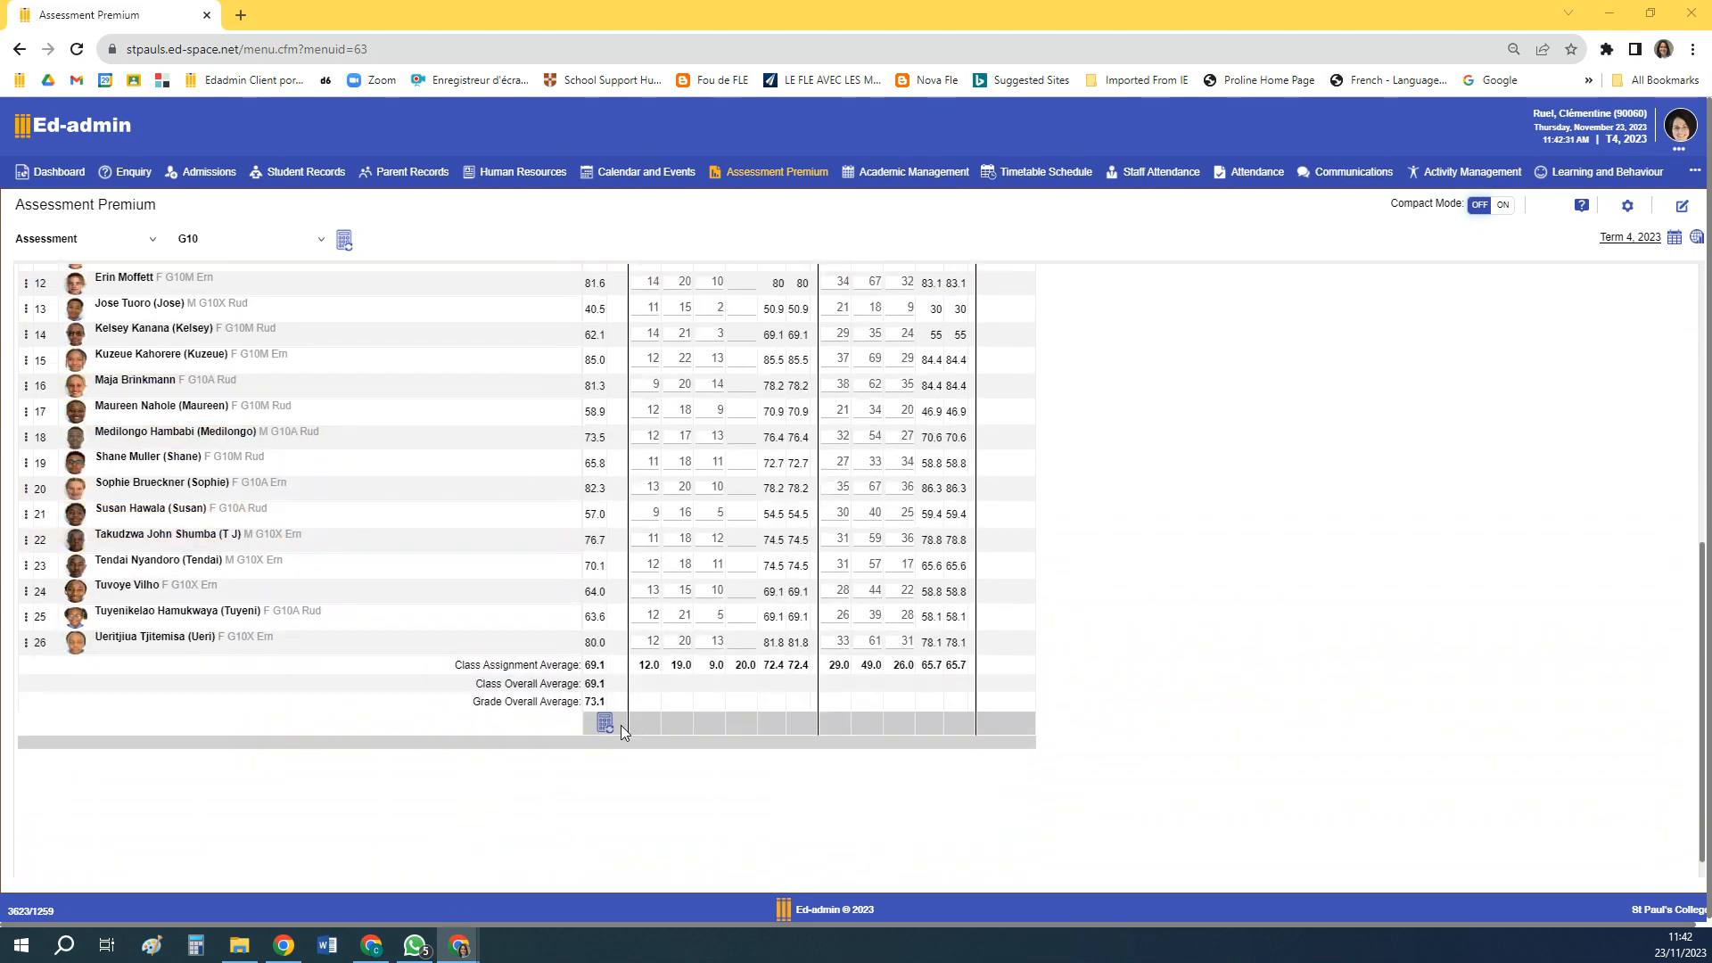